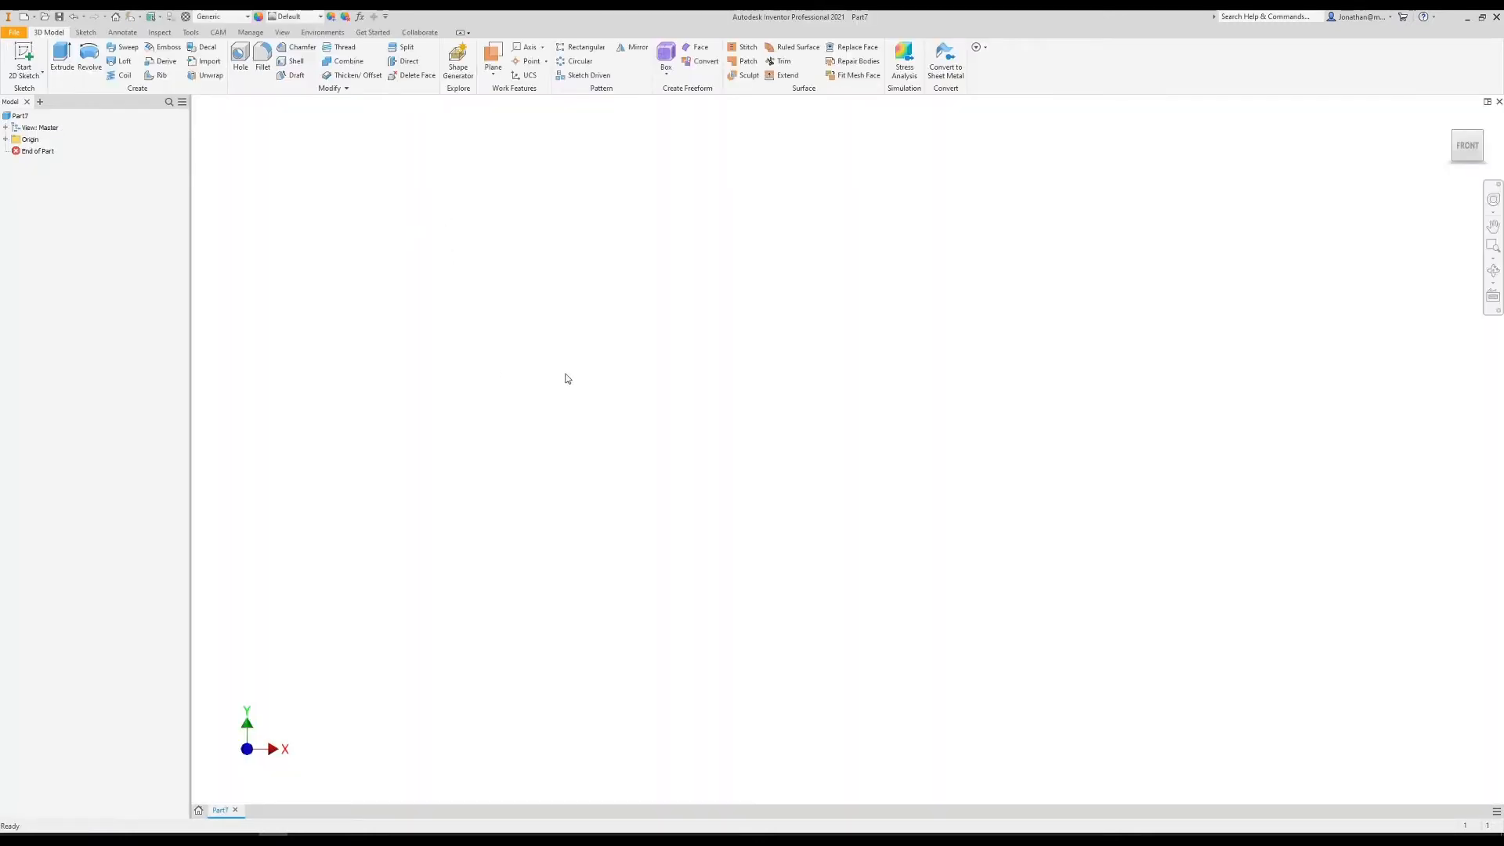
# - Start a new 2D sketch on the front (XY) plane
pyautogui.moveTo(629, 328); pyautogui.dragTo(631, 384, button='right')
pyautogui.click(715, 293)
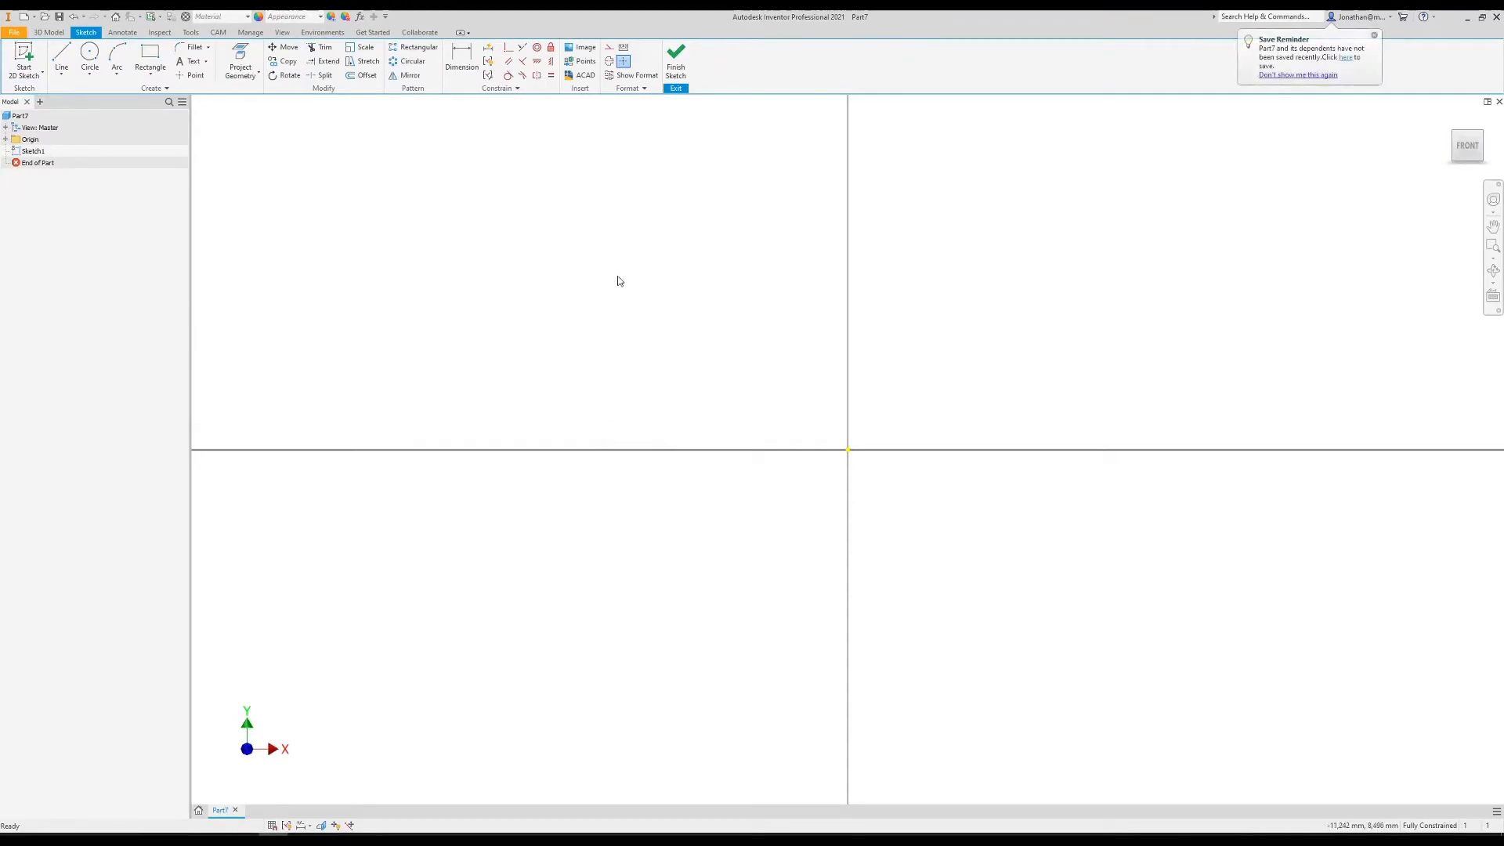
# - Draw connected lines about 19 mm up from the origin and through two descending steps, each about 12 mm wide
pyautogui.scroll(-3, 630, 274)
pyautogui.moveTo(549, 340); pyautogui.dragTo(551, 235, button='right')
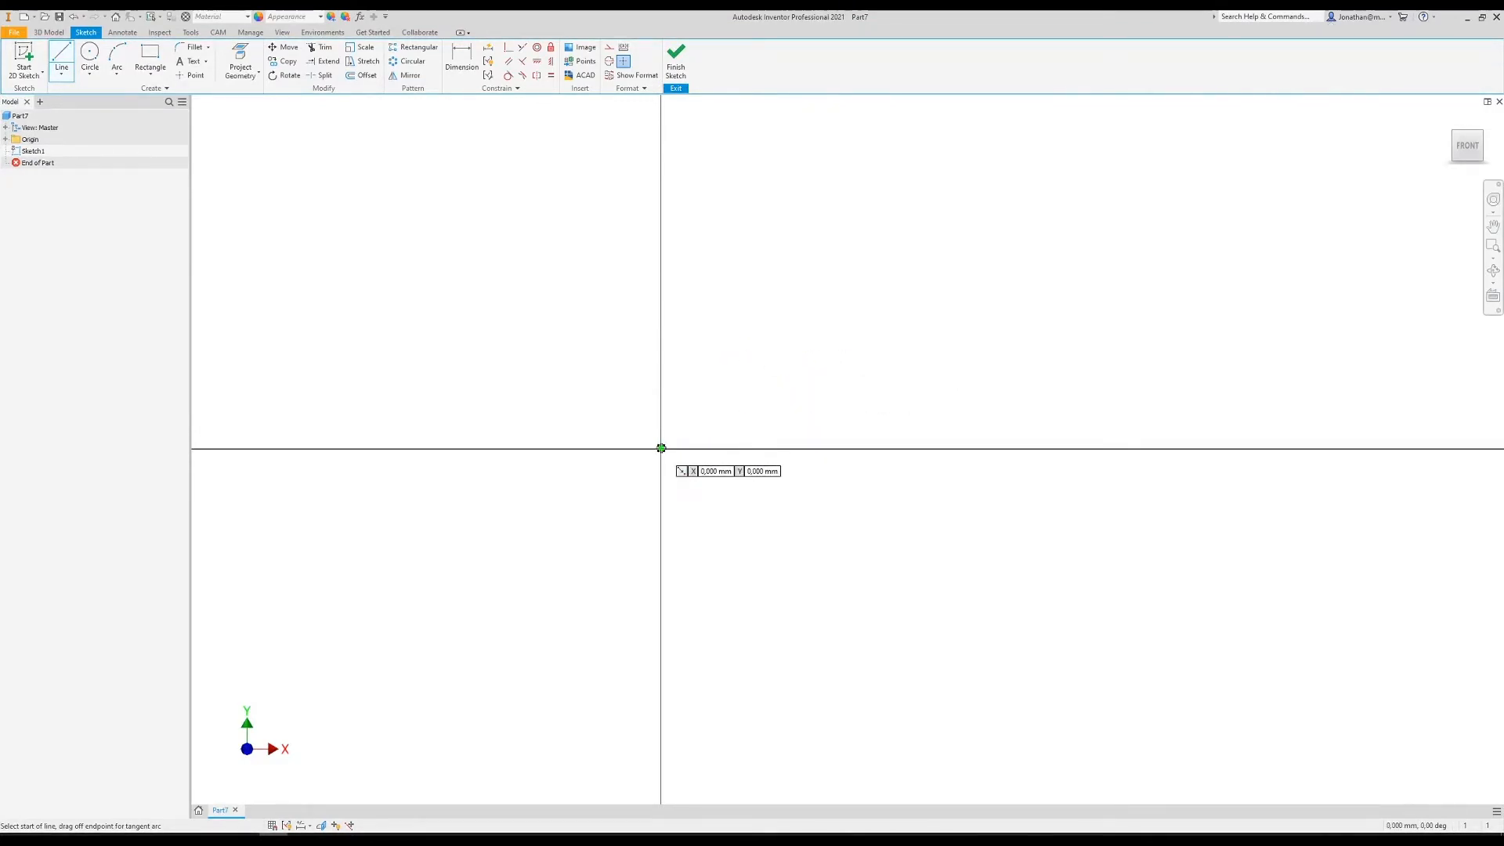
pyautogui.click(660, 448)
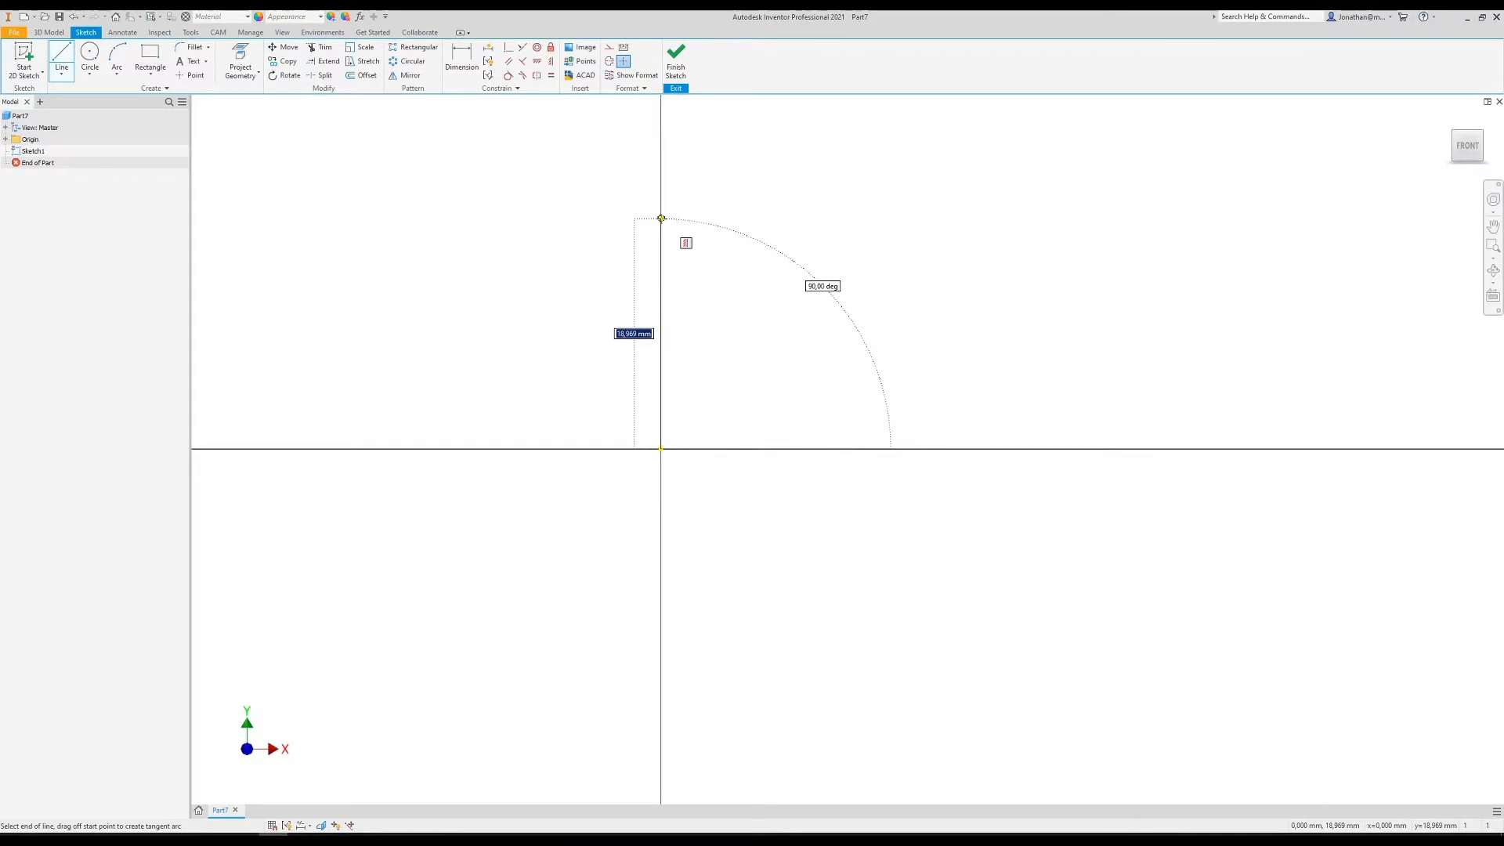
pyautogui.click(661, 218)
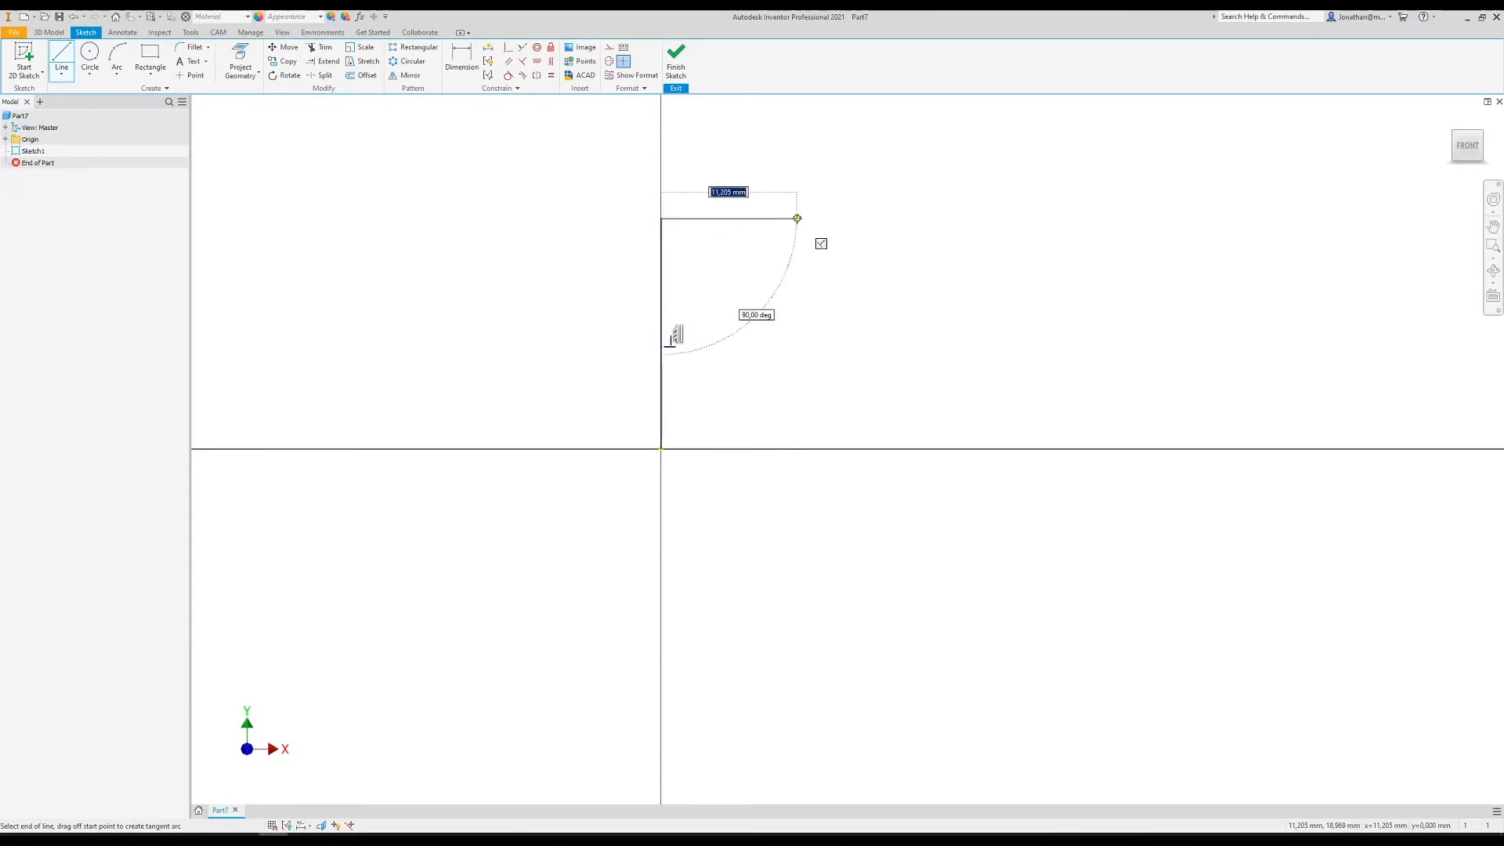
pyautogui.click(805, 219)
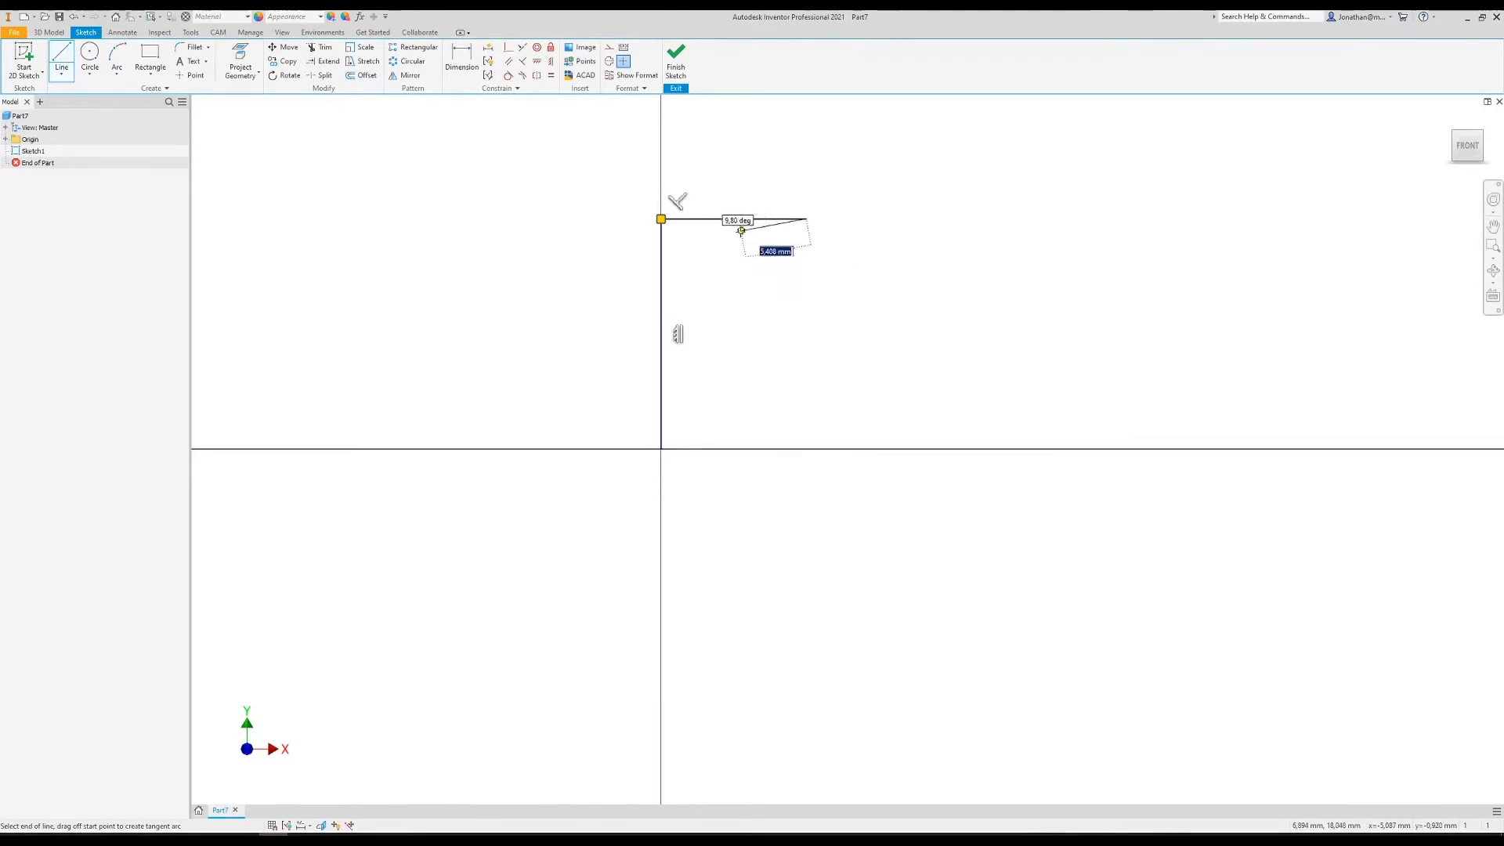
pyautogui.click(806, 304)
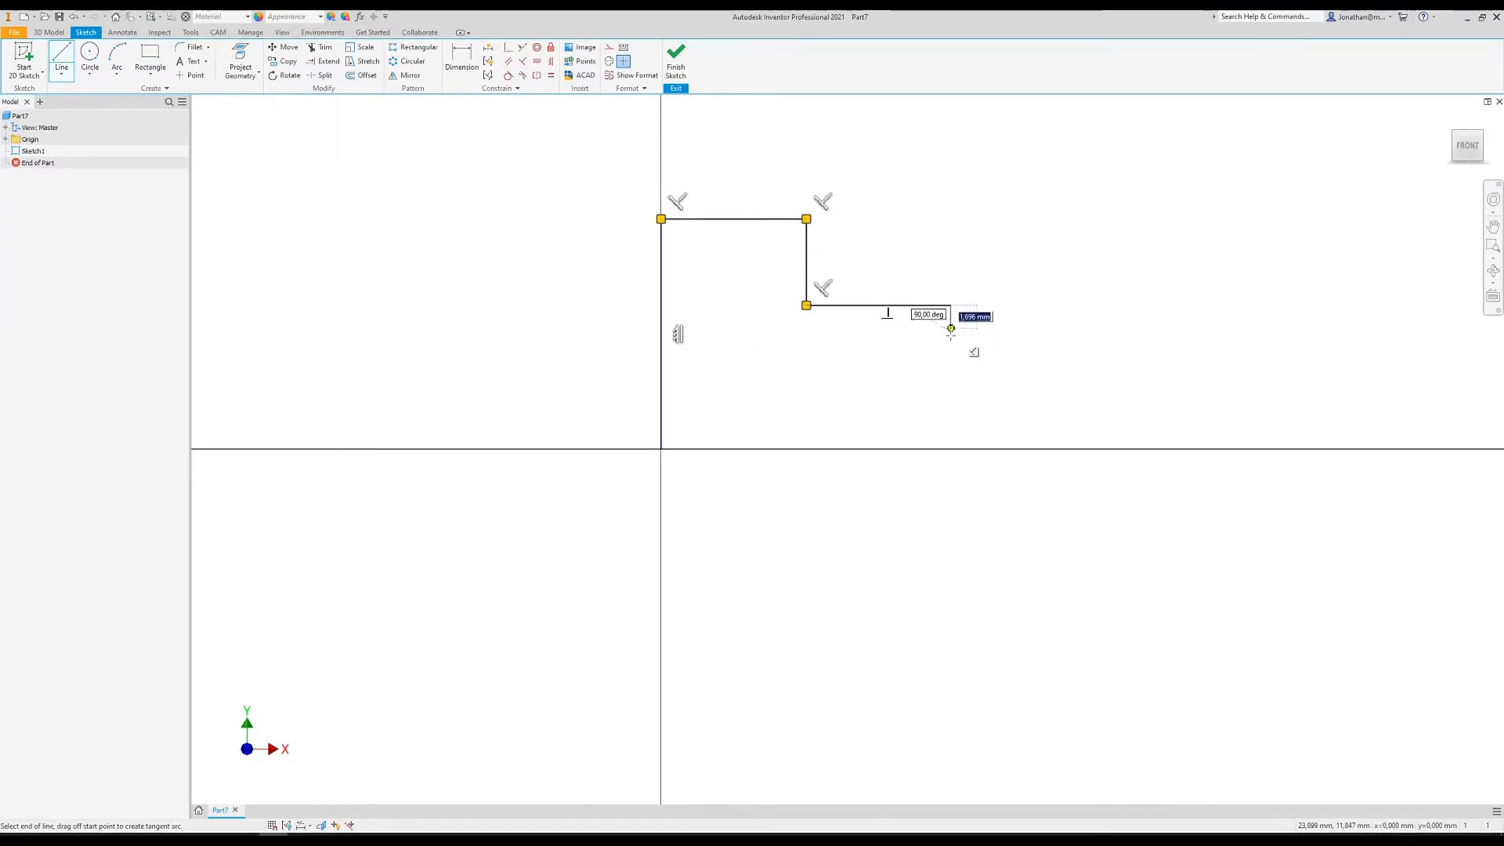
pyautogui.click(950, 304)
pyautogui.click(951, 361)
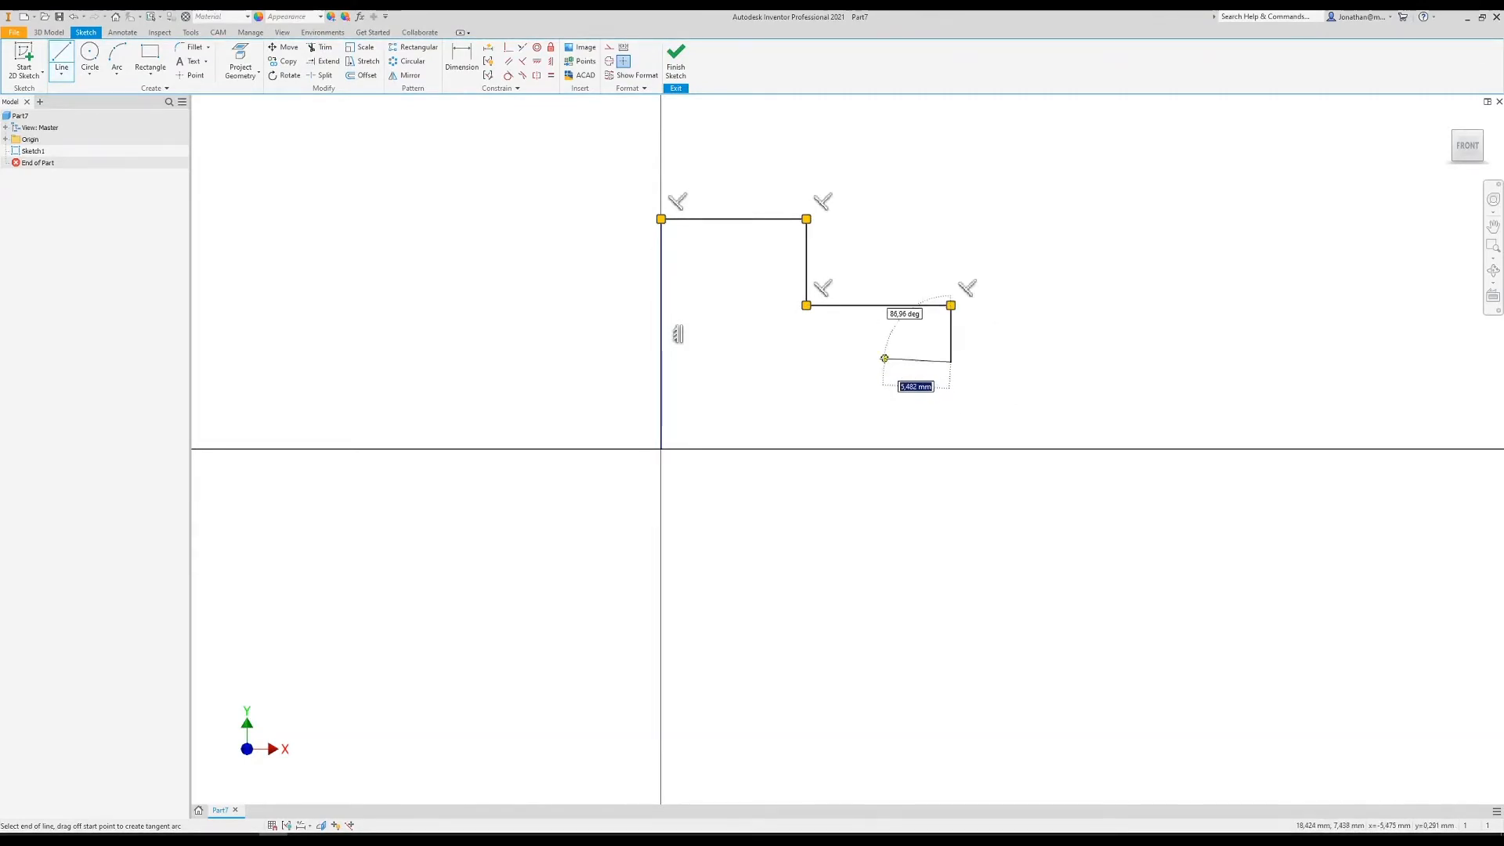
# - Continue the line chain through an undercut and a lowest step, closing the profile at the origin about 30 mm wide
pyautogui.click(884, 361)
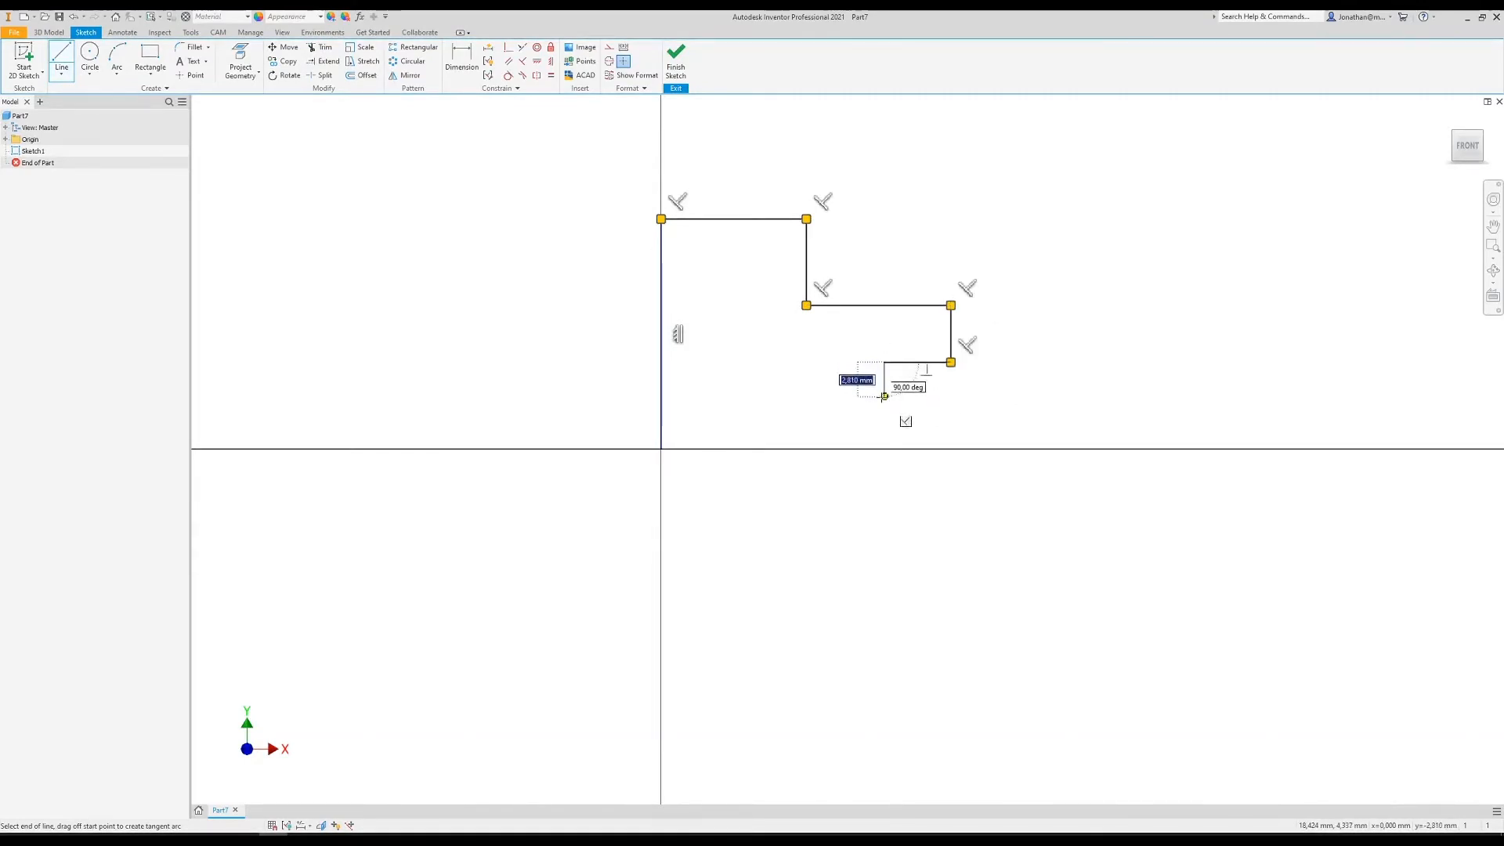
pyautogui.click(884, 402)
pyautogui.click(1022, 402)
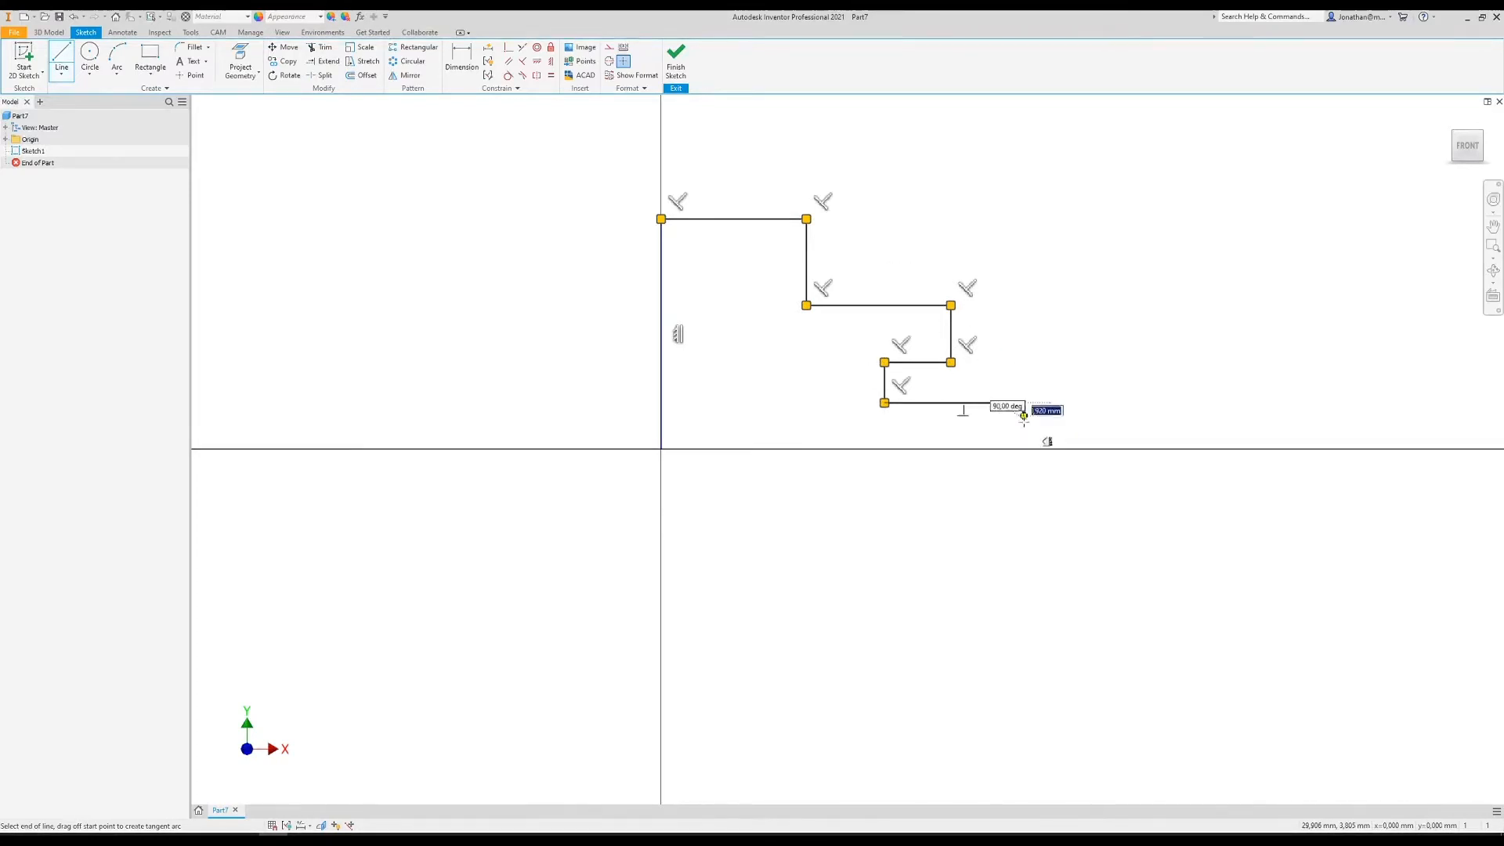
pyautogui.click(1023, 448)
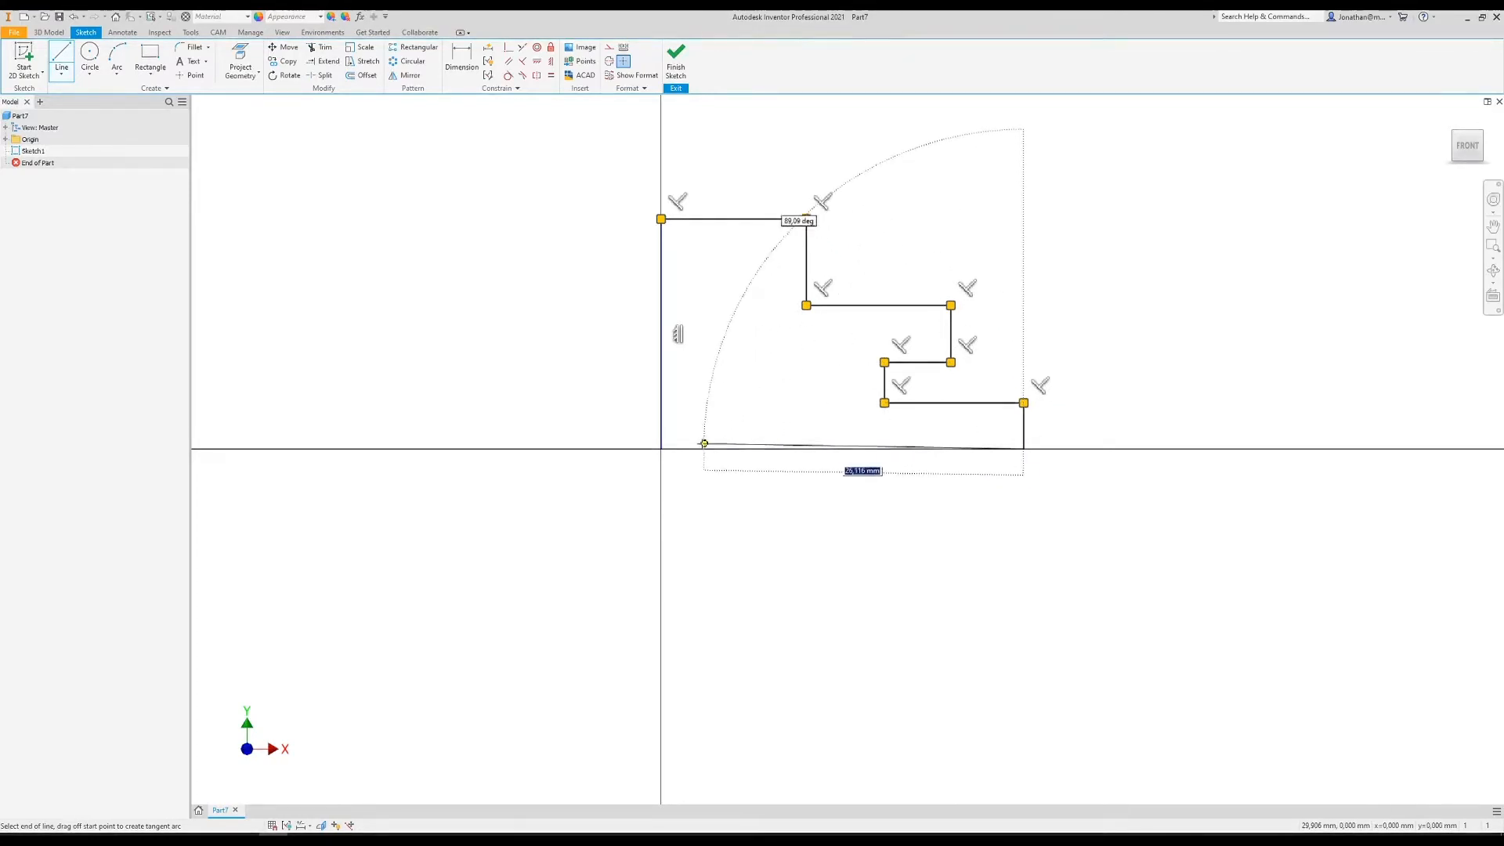
pyautogui.click(661, 449)
pyautogui.press('Escape')
# - Pull the lowest step's outer vertical edge outward and select the whole profile to inspect its constraints
pyautogui.moveTo(965, 453); pyautogui.dragTo(1043, 480, button='middle')
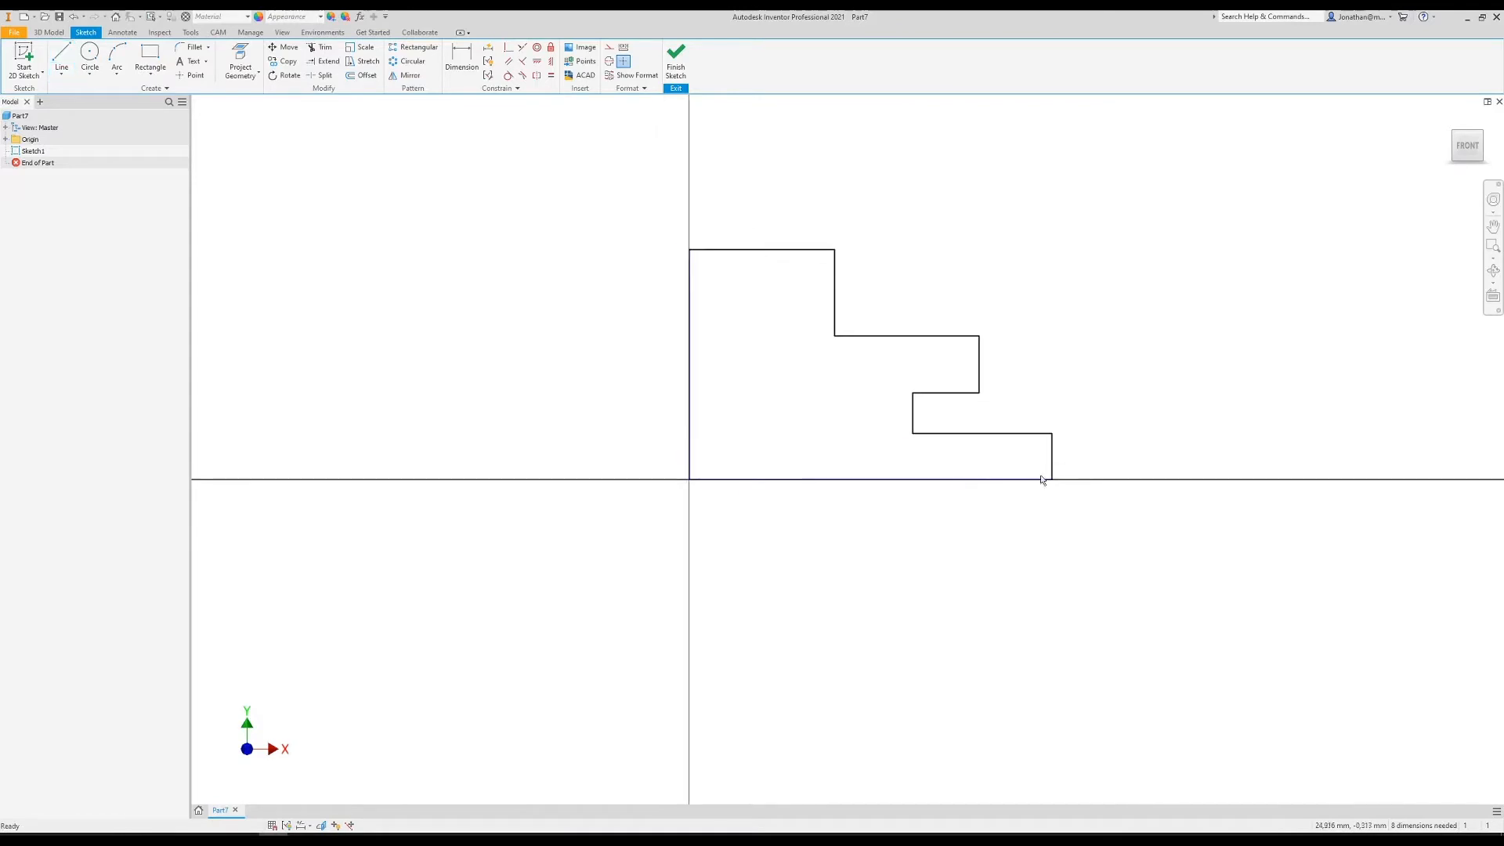
pyautogui.moveTo(1055, 451); pyautogui.dragTo(1084, 443)
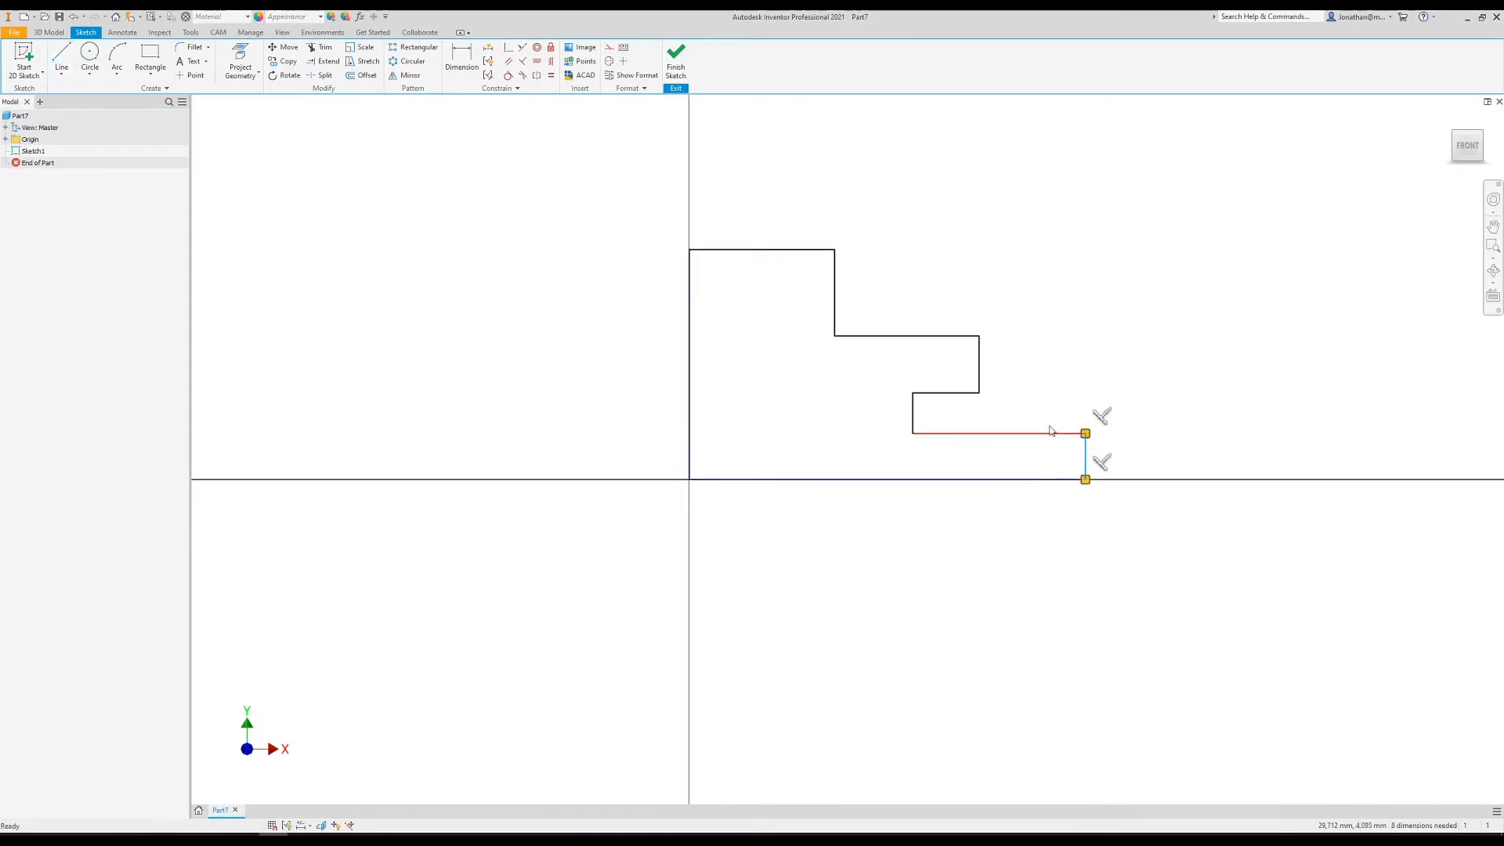
pyautogui.moveTo(1114, 542); pyautogui.dragTo(627, 195)
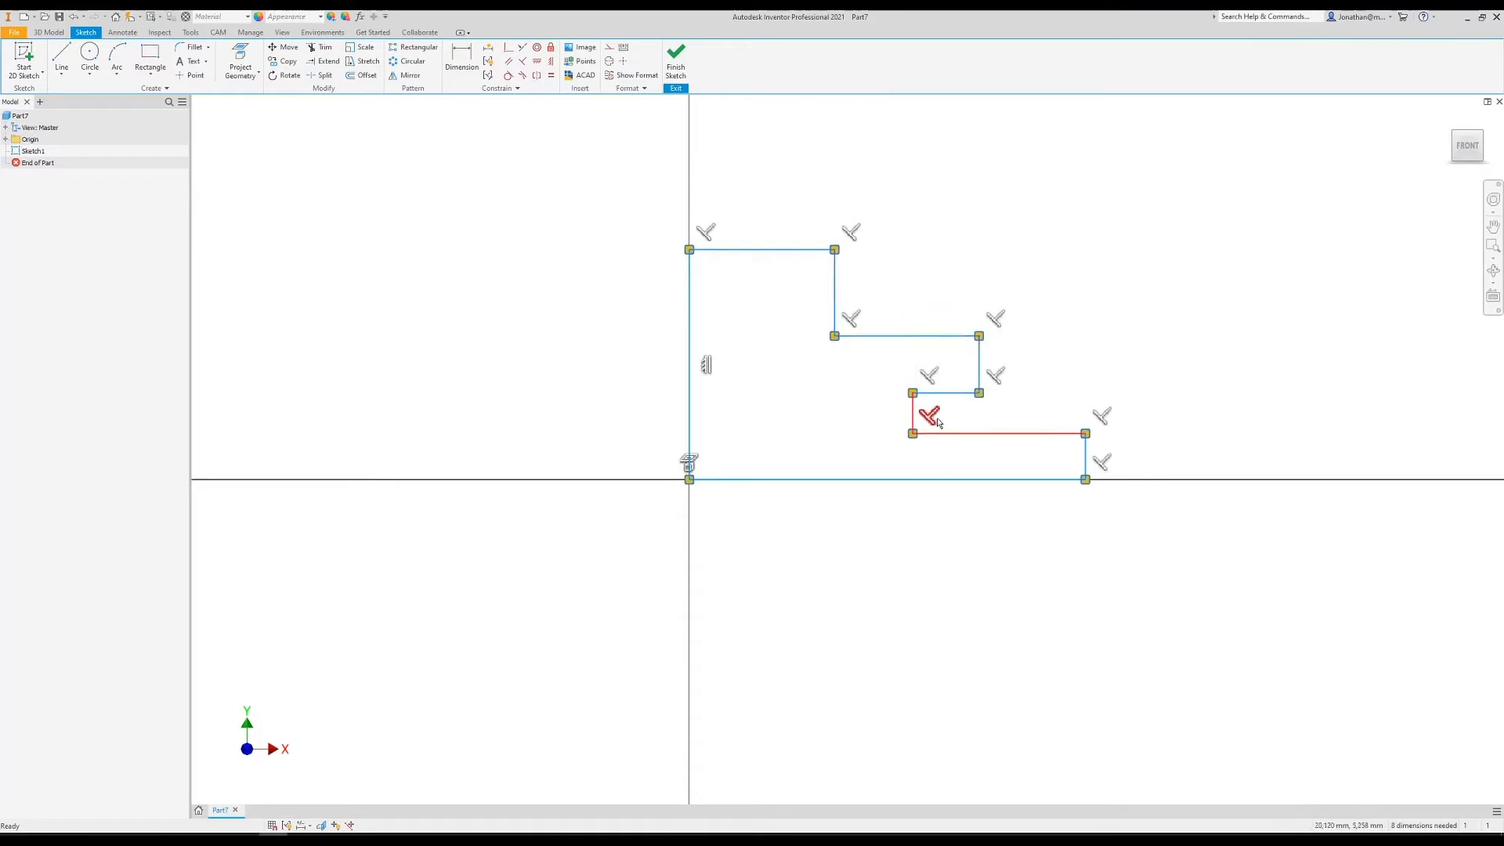
pyautogui.click(872, 594)
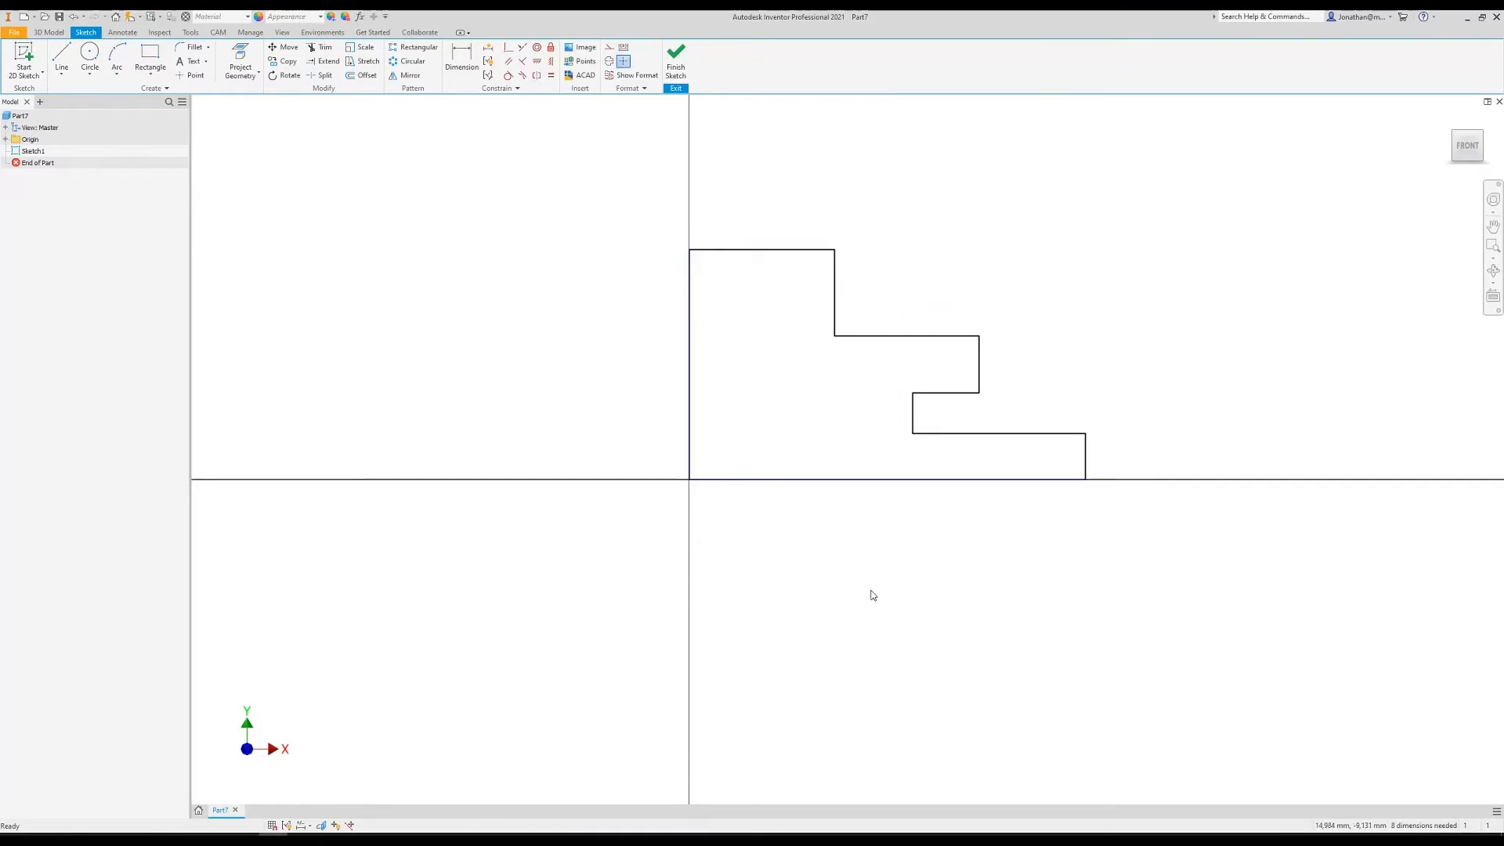
# - Delete all lines of the stepped profile from the sketch
pyautogui.moveTo(664, 222)
pyautogui.mouseDown()
pyautogui.moveTo(989, 463)
pyautogui.moveTo(1116, 468)
pyautogui.moveTo(604, 185)
pyautogui.mouseUp()
pyautogui.click(1154, 460)
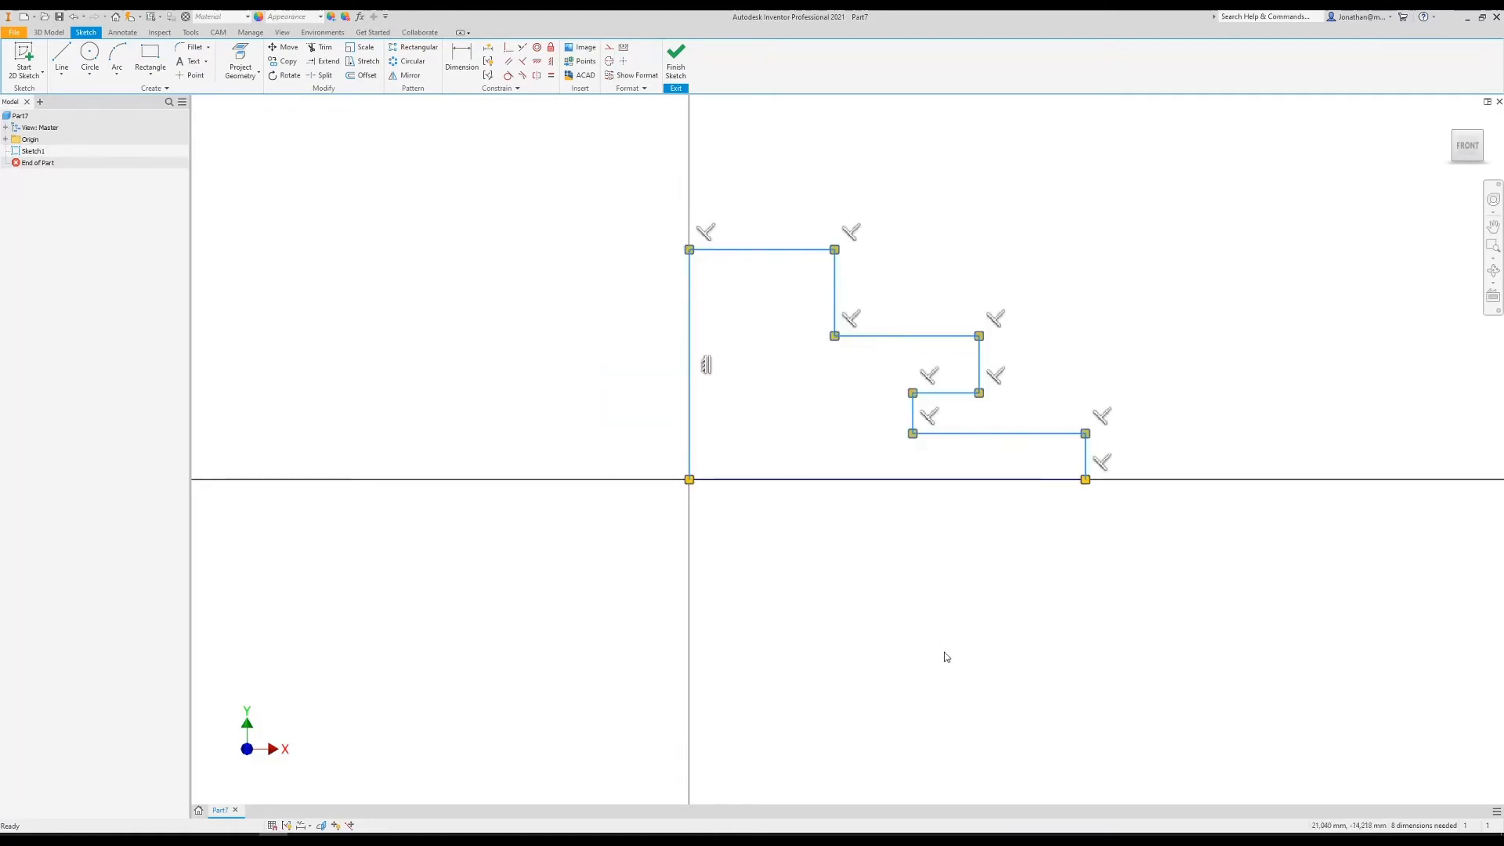
pyautogui.press('Delete')
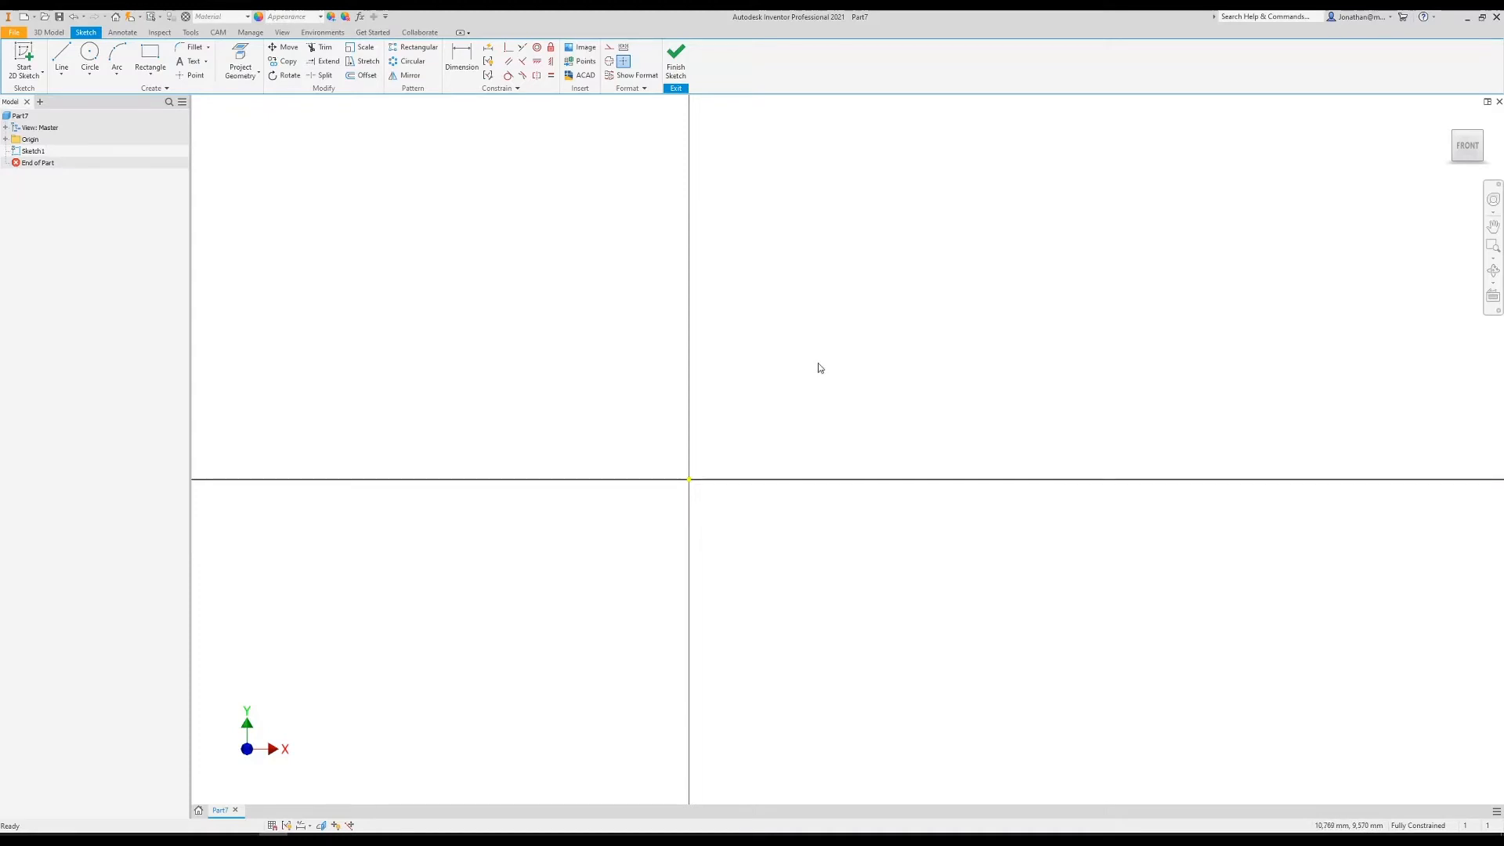
# - Draw a closed three-step profile from the origin, about 26 mm high and 38 mm wide, without automatic constraints on the stepped edges
pyautogui.press('l')
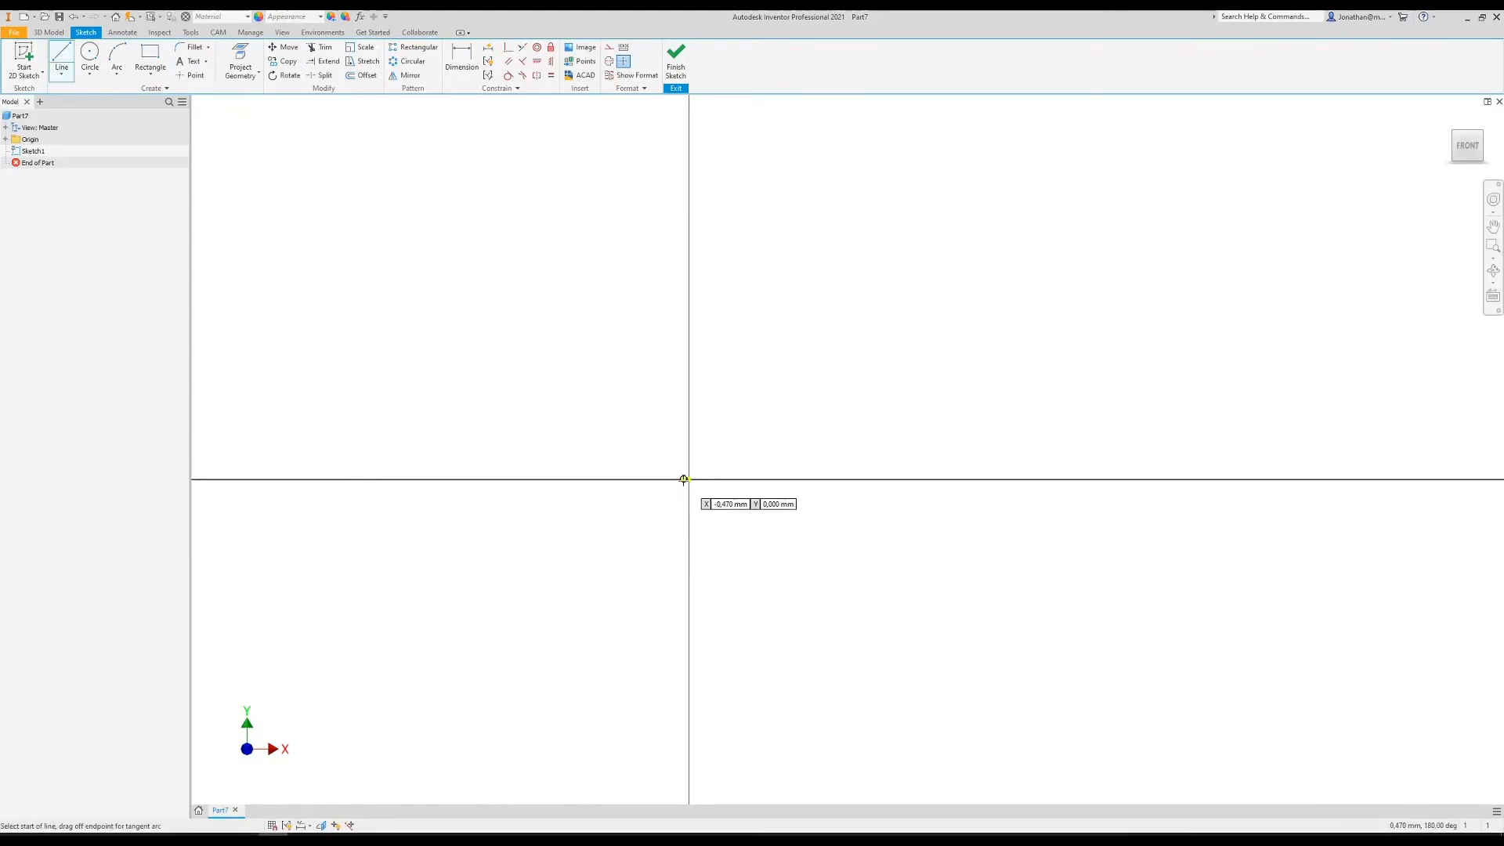
pyautogui.click(688, 480)
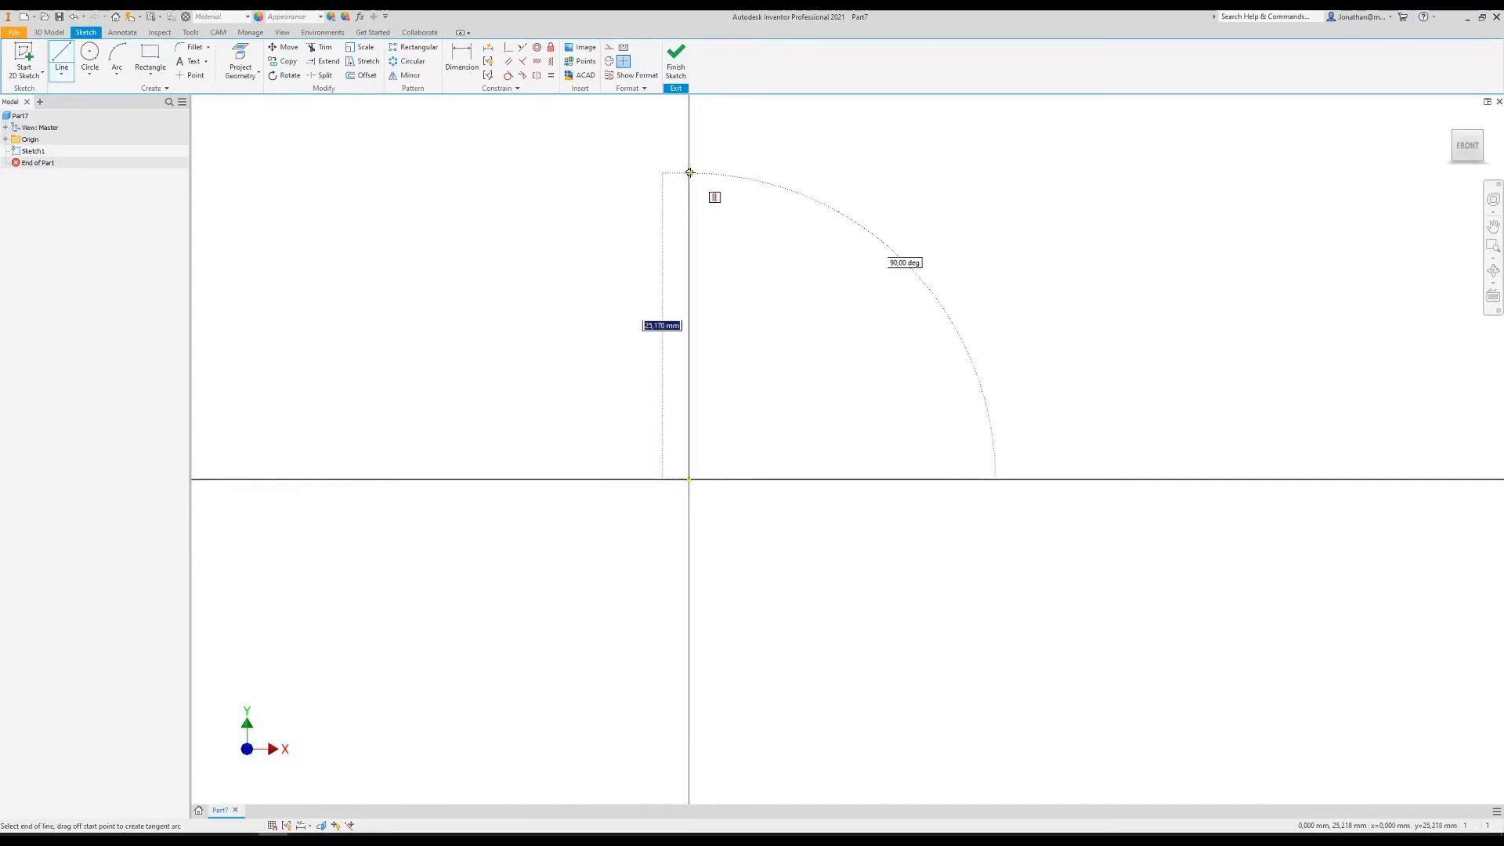
pyautogui.click(688, 168)
pyautogui.moveTo(788, 181); pyautogui.dragTo(777, 292, button='middle')
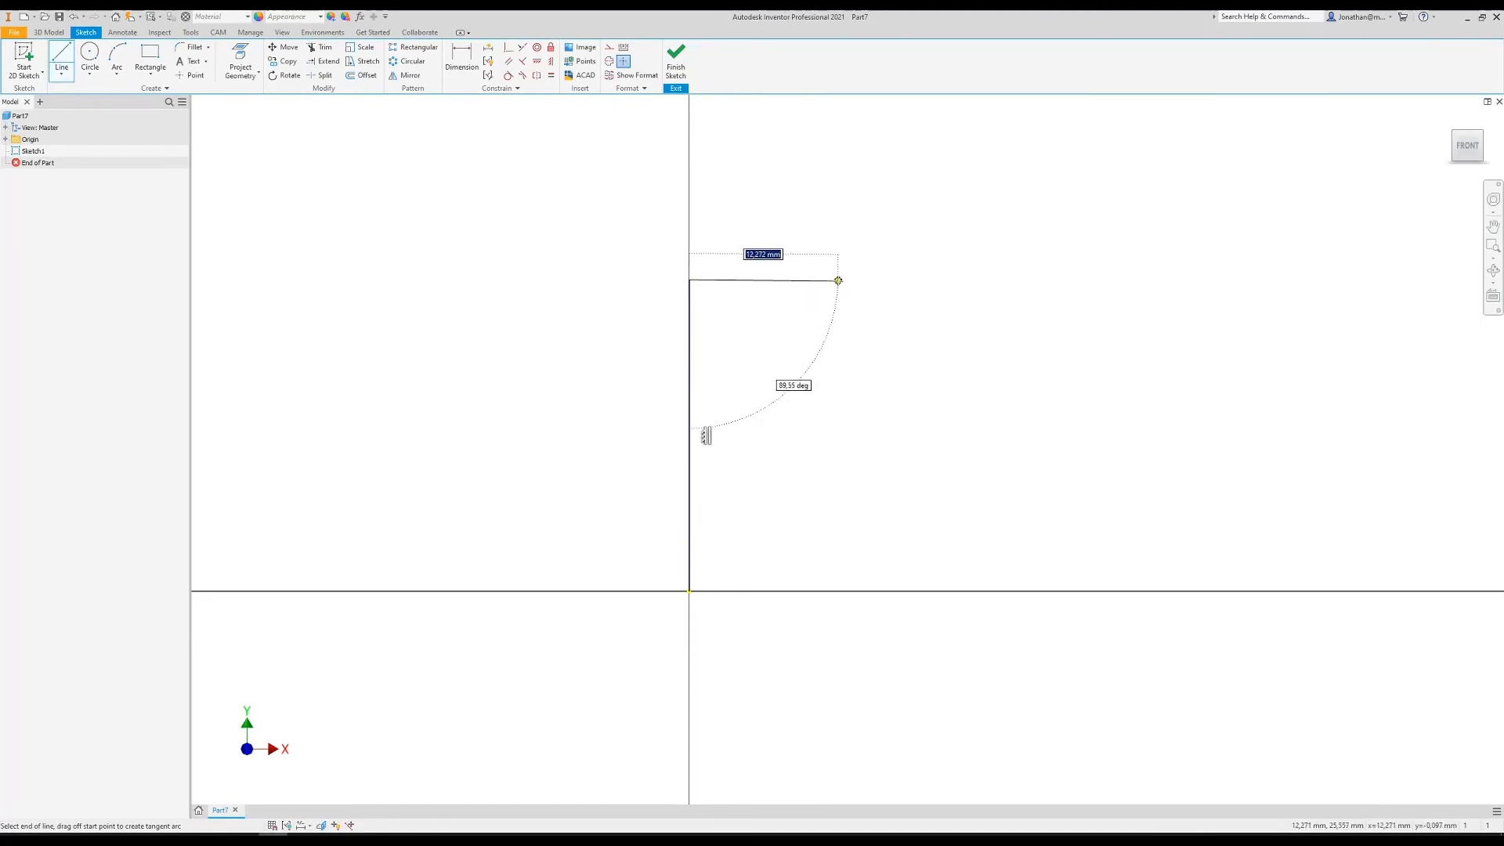
pyautogui.click(839, 279)
pyautogui.click(839, 404)
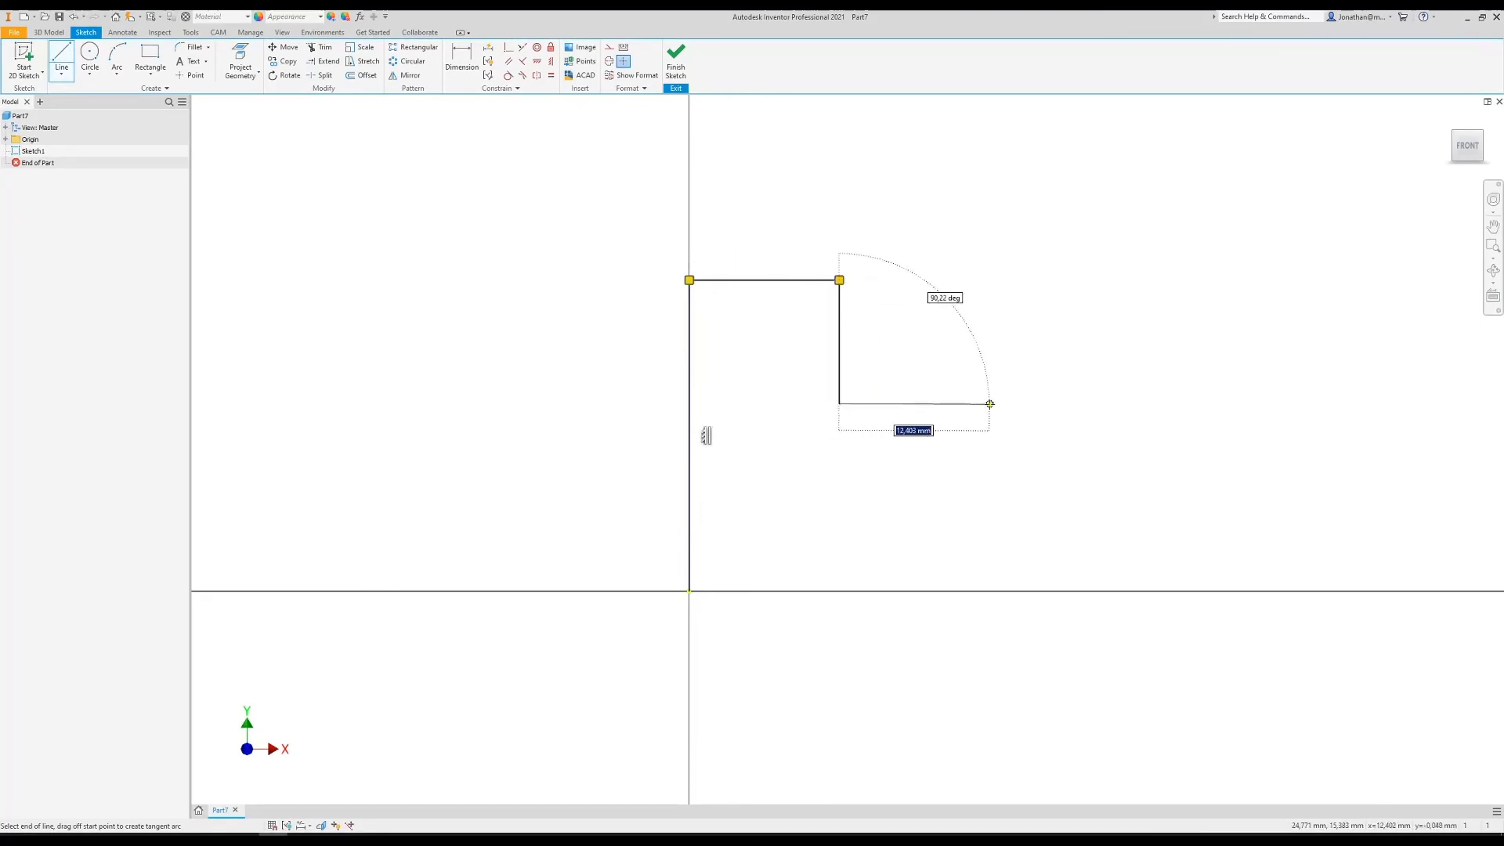
pyautogui.click(989, 404)
pyautogui.click(990, 527)
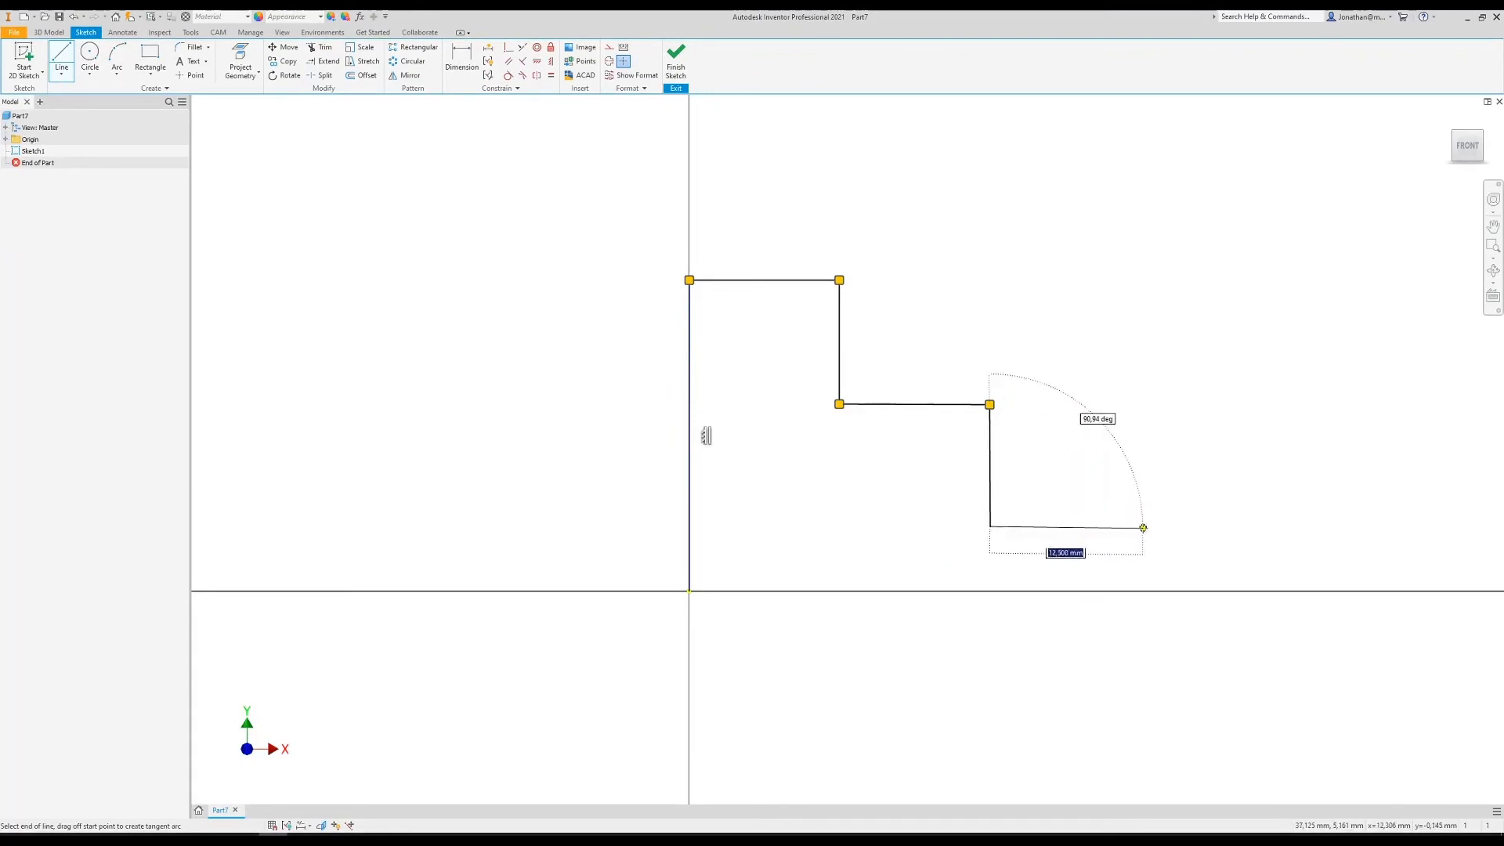
pyautogui.click(1146, 523)
pyautogui.click(1146, 590)
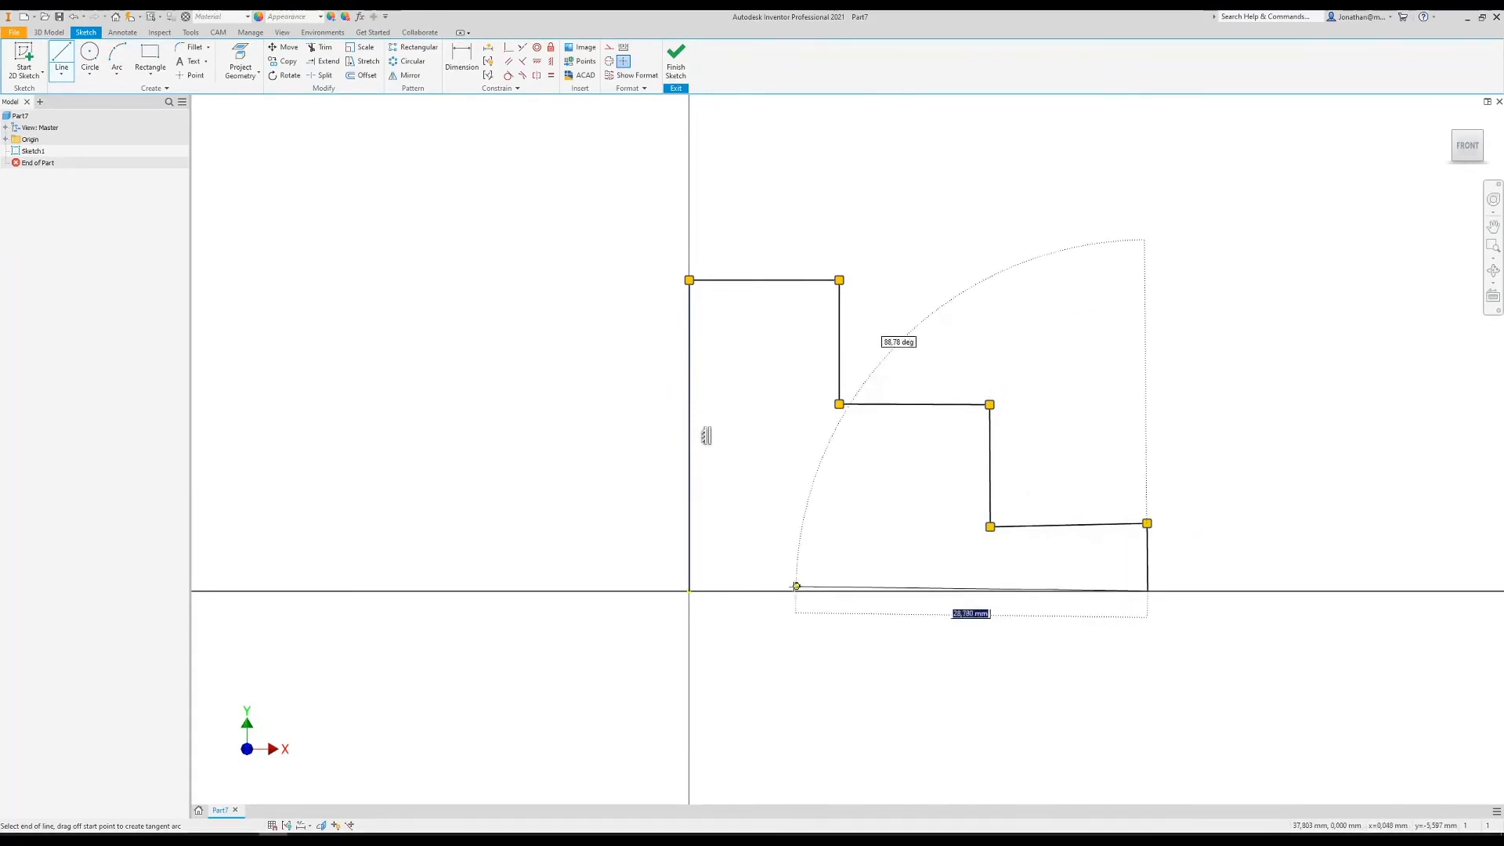
pyautogui.click(690, 590)
pyautogui.press('Escape')
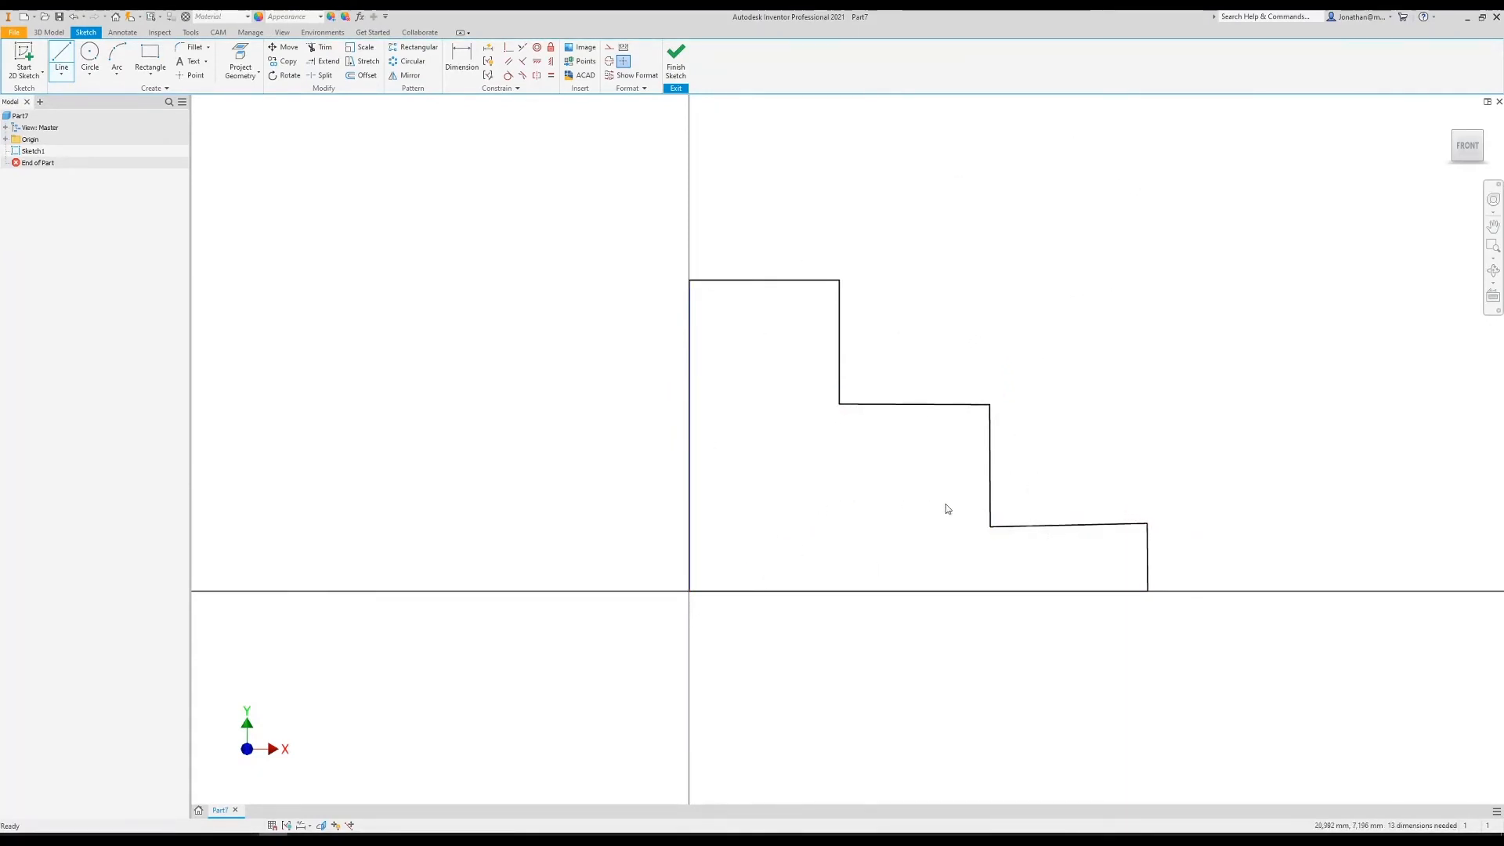
# - Pull the outer corners of the three steps outward so the stepped edges become slanted
pyautogui.moveTo(989, 406); pyautogui.dragTo(990, 404)
pyautogui.moveTo(839, 280)
pyautogui.mouseDown()
pyautogui.moveTo(856, 288)
pyautogui.moveTo(864, 266)
pyautogui.moveTo(826, 235)
pyautogui.moveTo(938, 269)
pyautogui.mouseUp()
pyautogui.moveTo(990, 405)
pyautogui.mouseDown()
pyautogui.moveTo(1034, 406)
pyautogui.moveTo(1016, 337)
pyautogui.mouseUp()
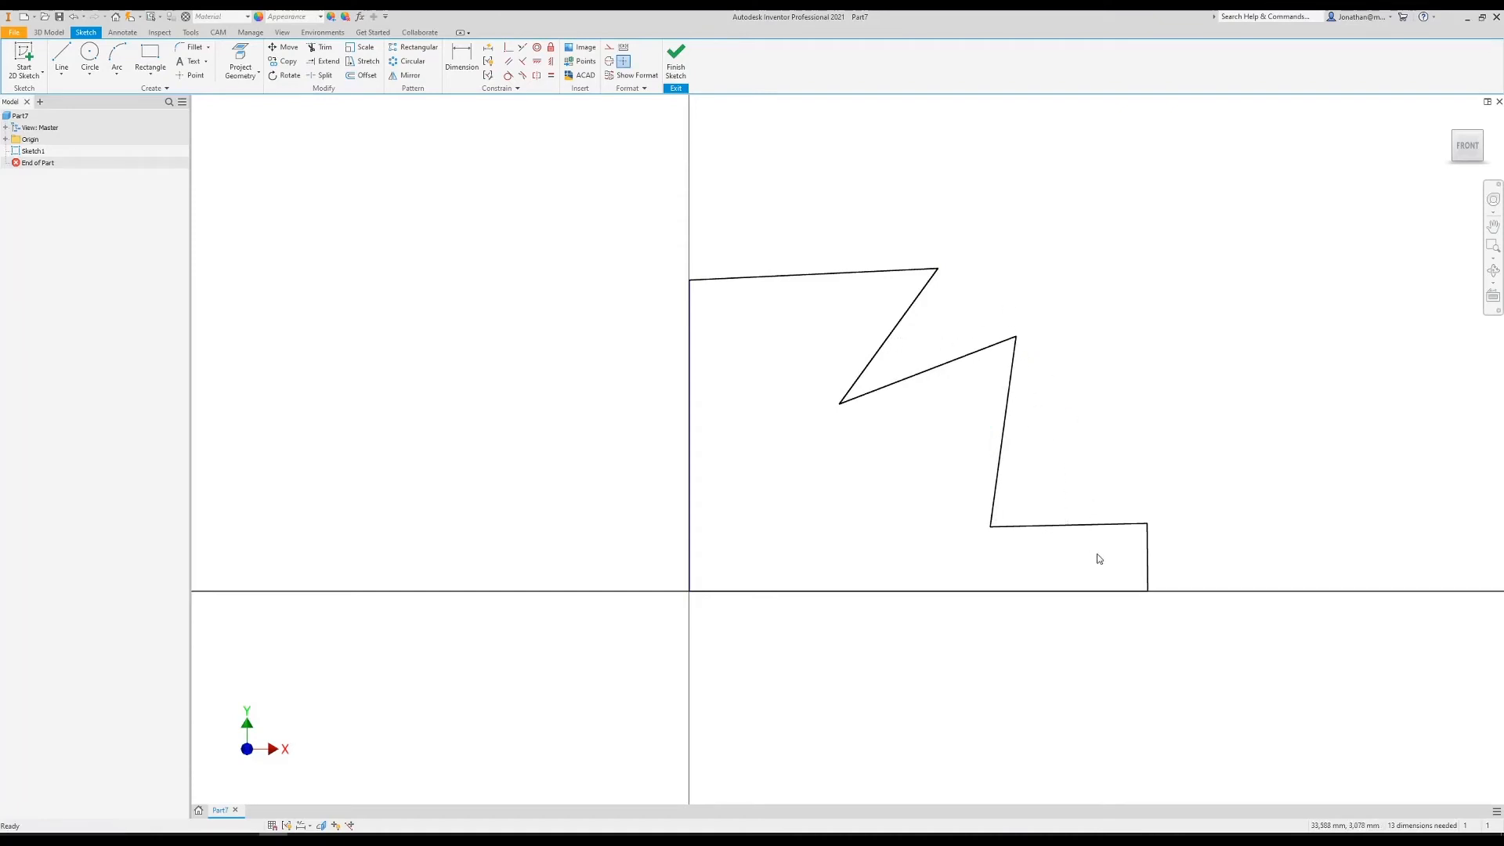
pyautogui.moveTo(1146, 523); pyautogui.dragTo(1179, 515)
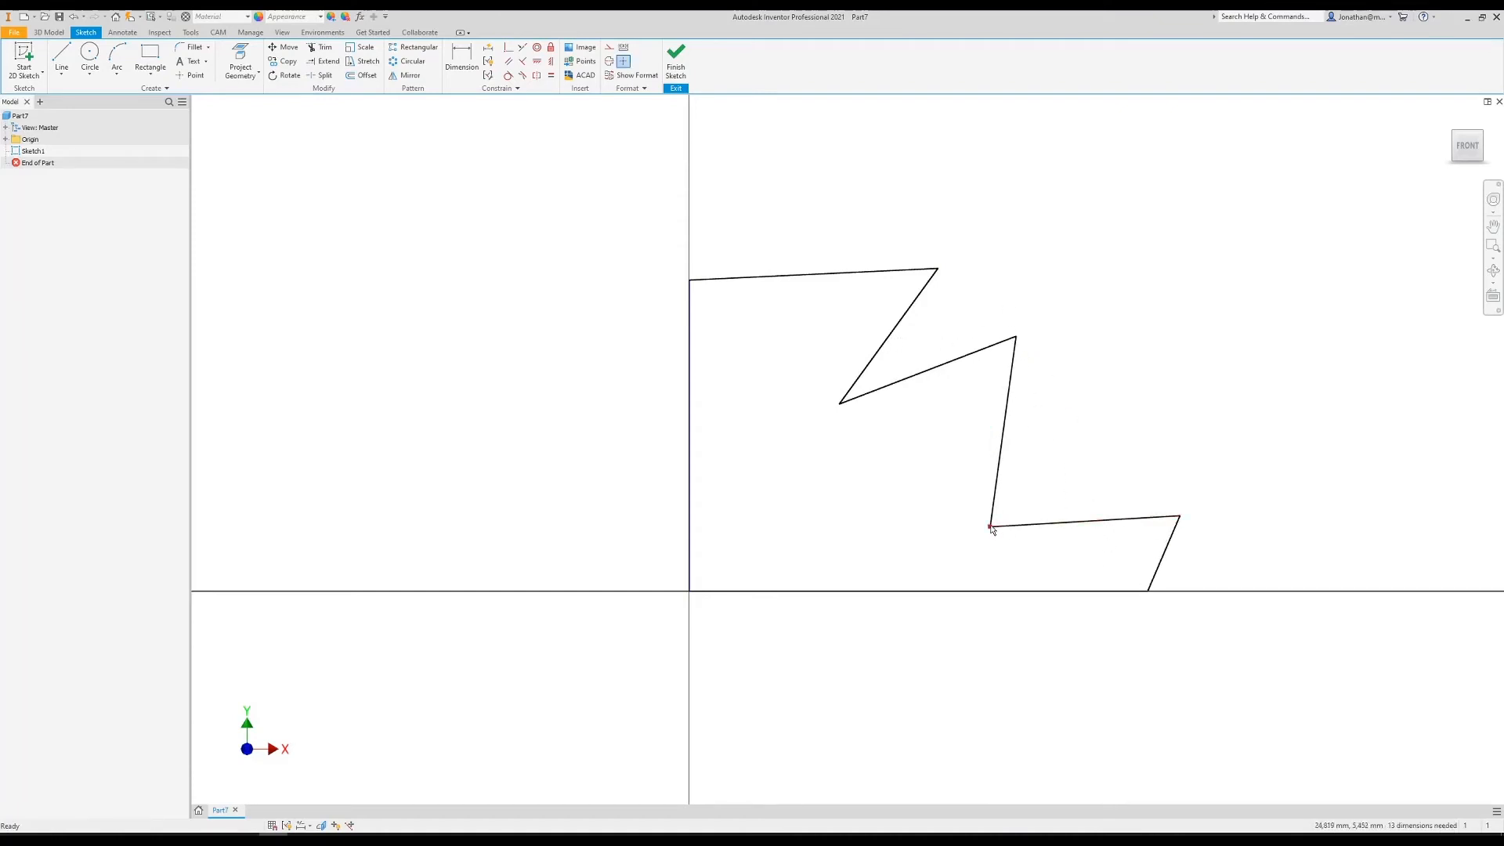
# - Select the slanted edges of the profile to check which constraints they carry, and clear the selection
pyautogui.scroll(3, 1112, 552)
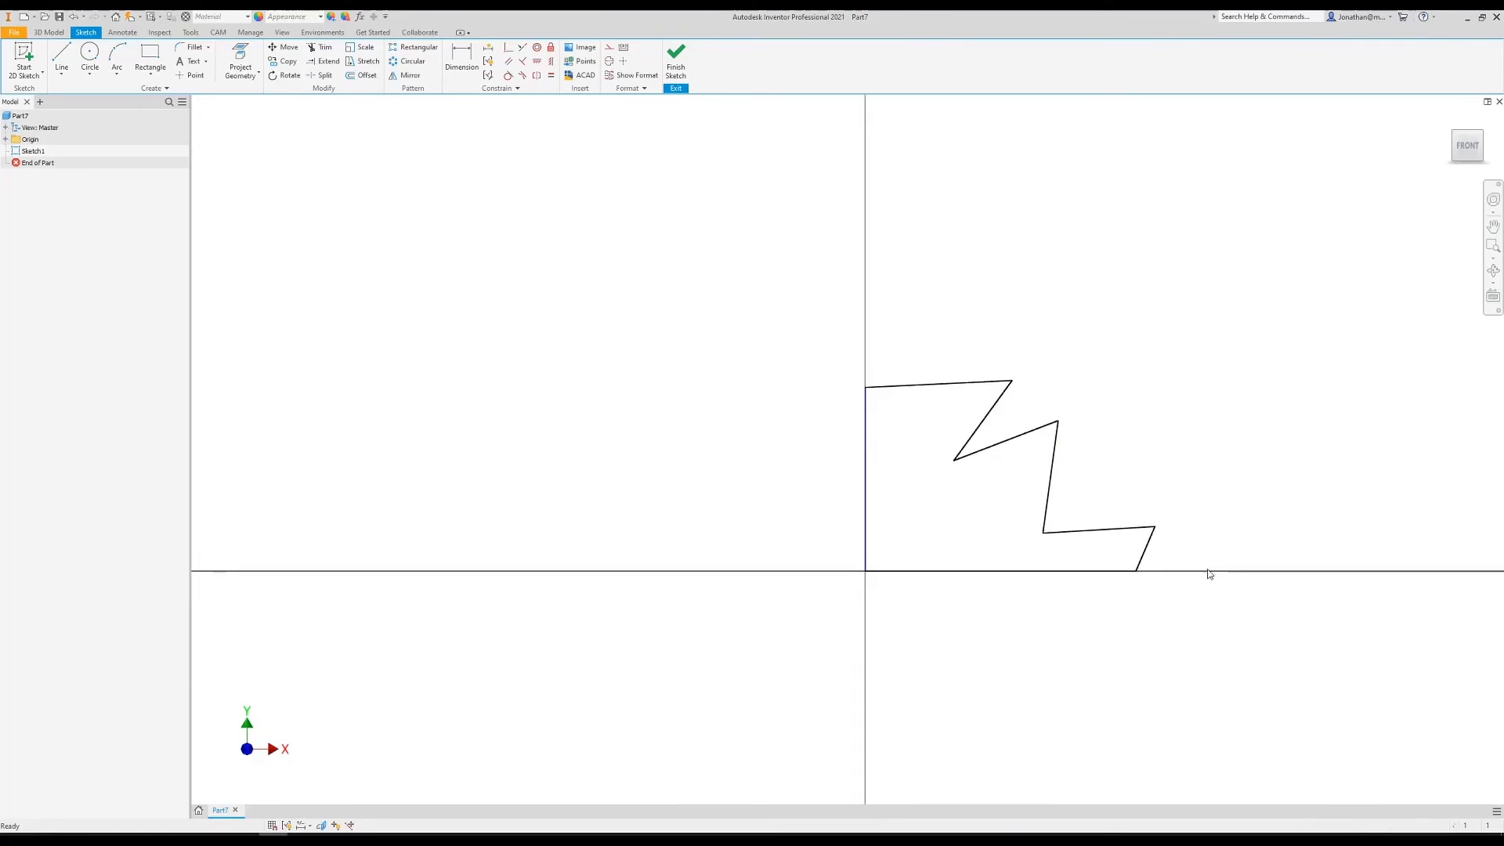
pyautogui.moveTo(1208, 573); pyautogui.dragTo(878, 317)
pyautogui.moveTo(864, 386); pyautogui.dragTo(864, 387)
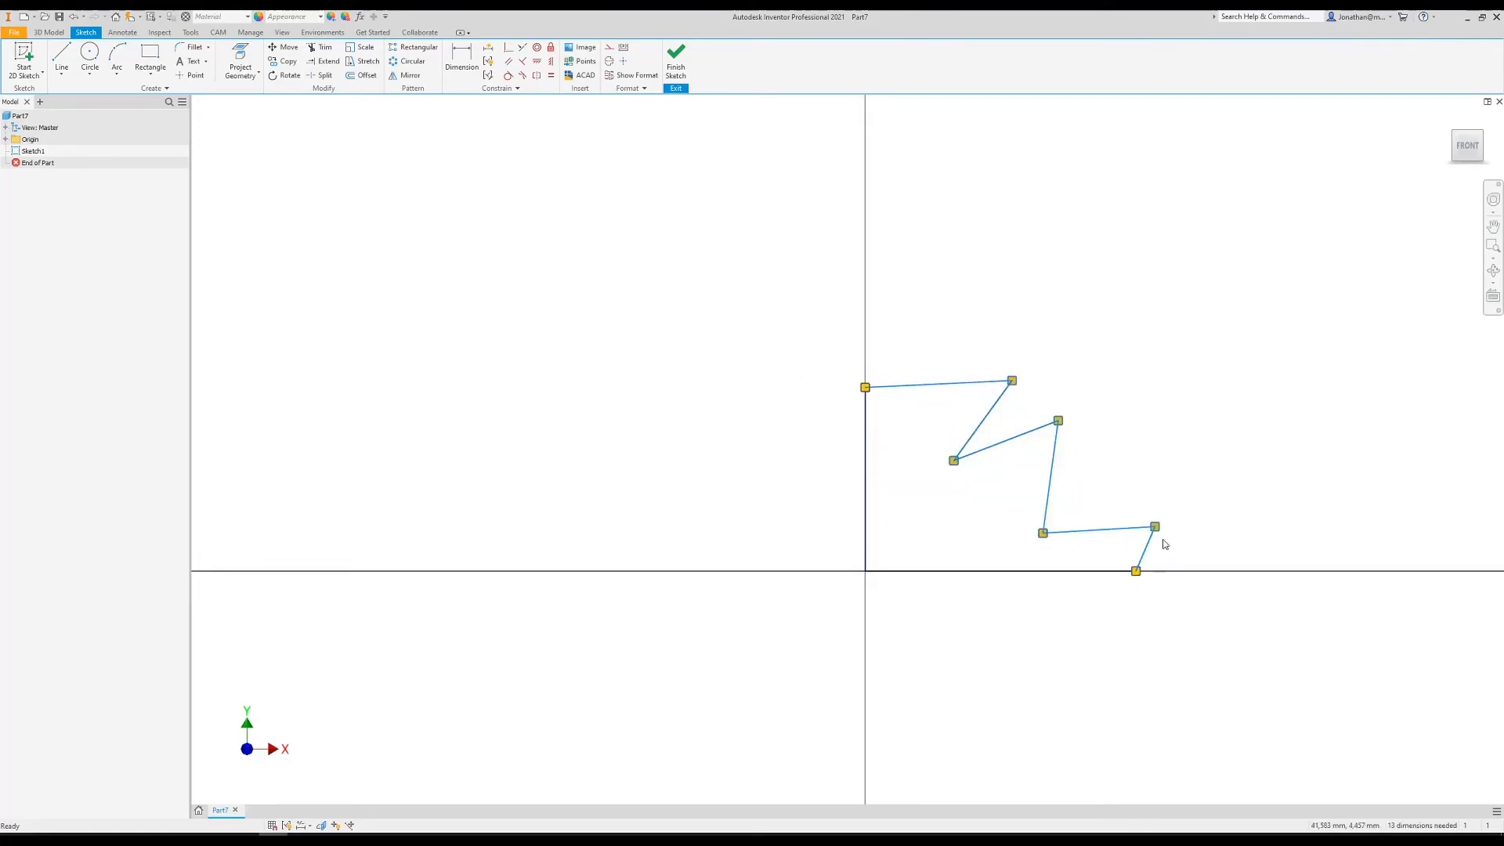
pyautogui.click(1024, 543)
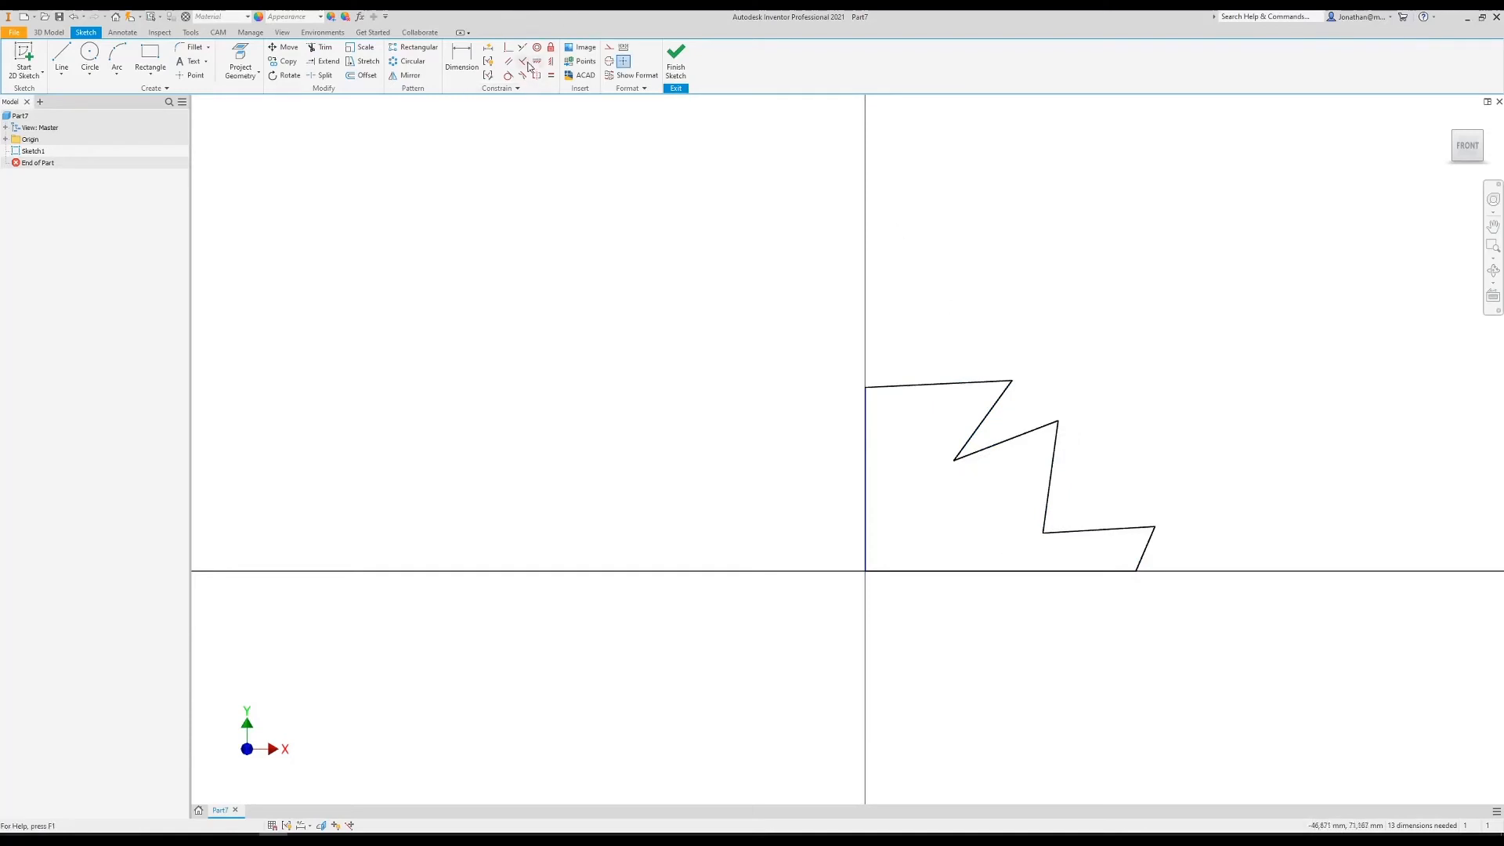
# - Constrain the profile's top edge to be horizontal and the adjoining riser to be perpendicular to it
pyautogui.click(921, 384)
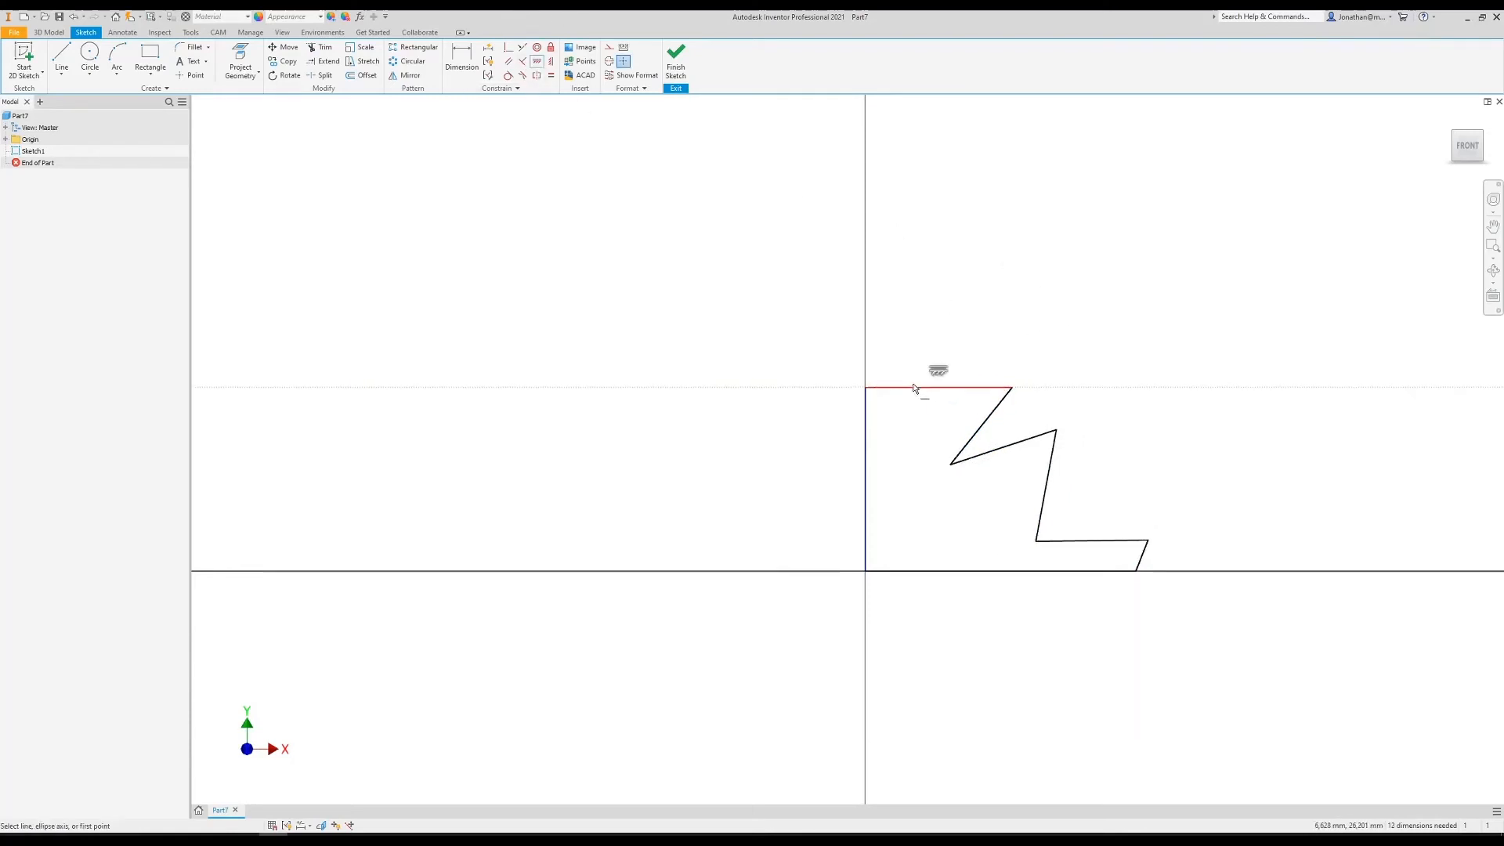
pyautogui.click(1000, 404)
pyautogui.click(985, 387)
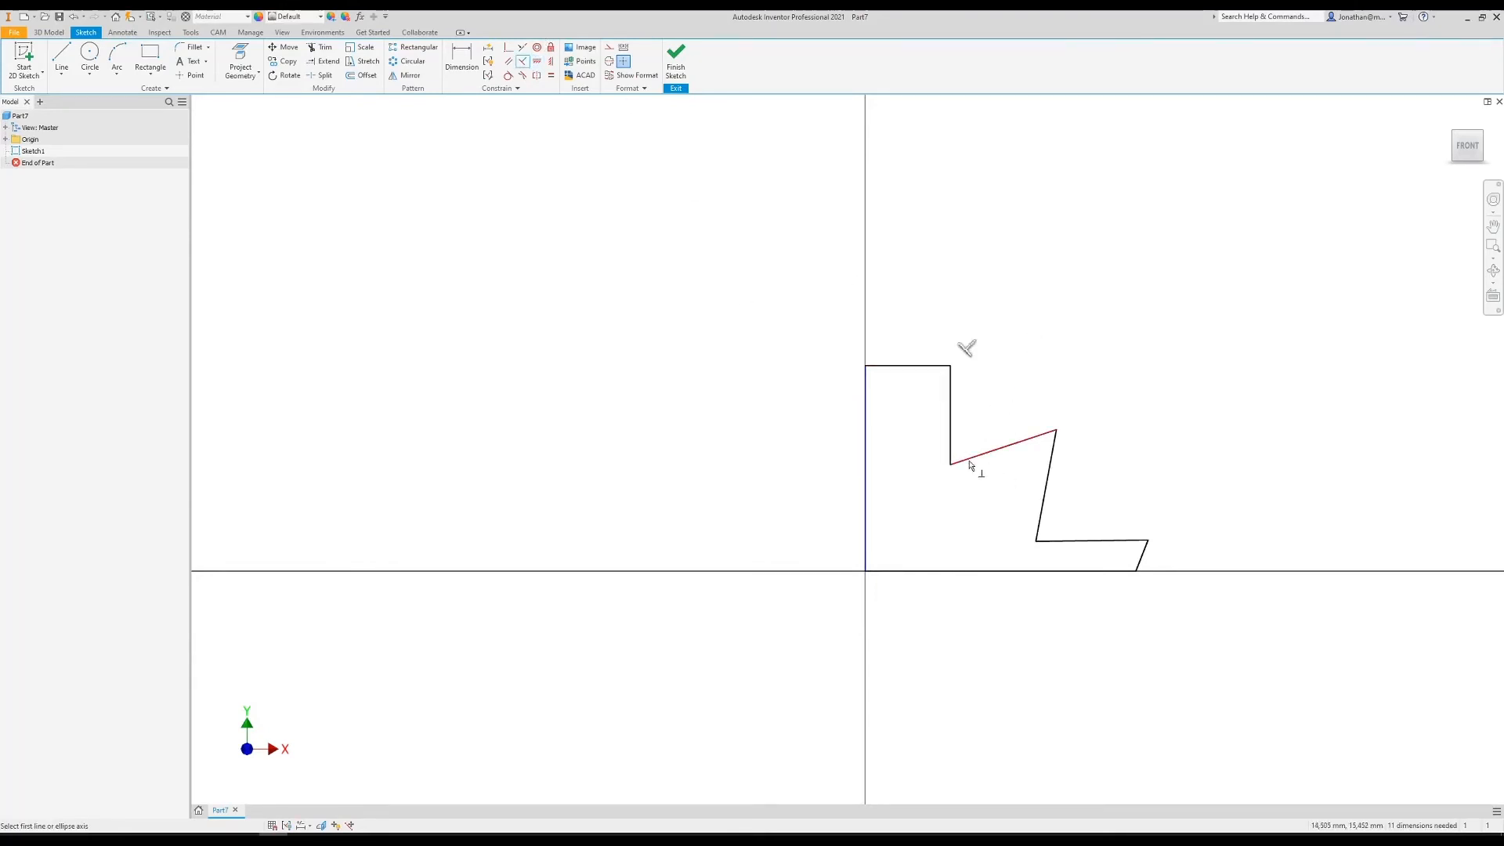
# - Apply horizontal constraints to the treads of the middle and lowest steps
pyautogui.click(538, 61)
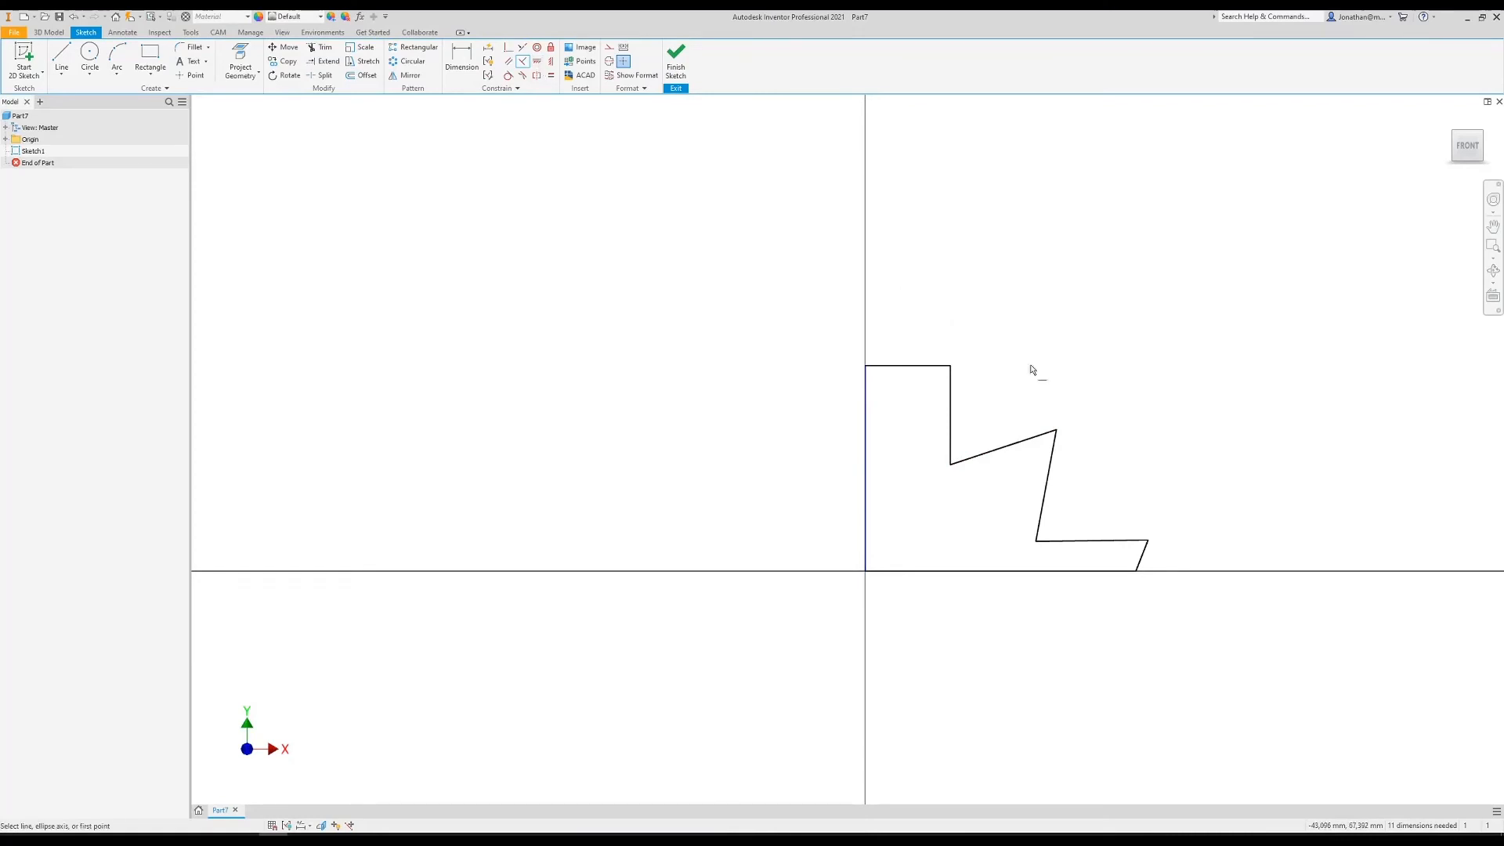
pyautogui.click(991, 451)
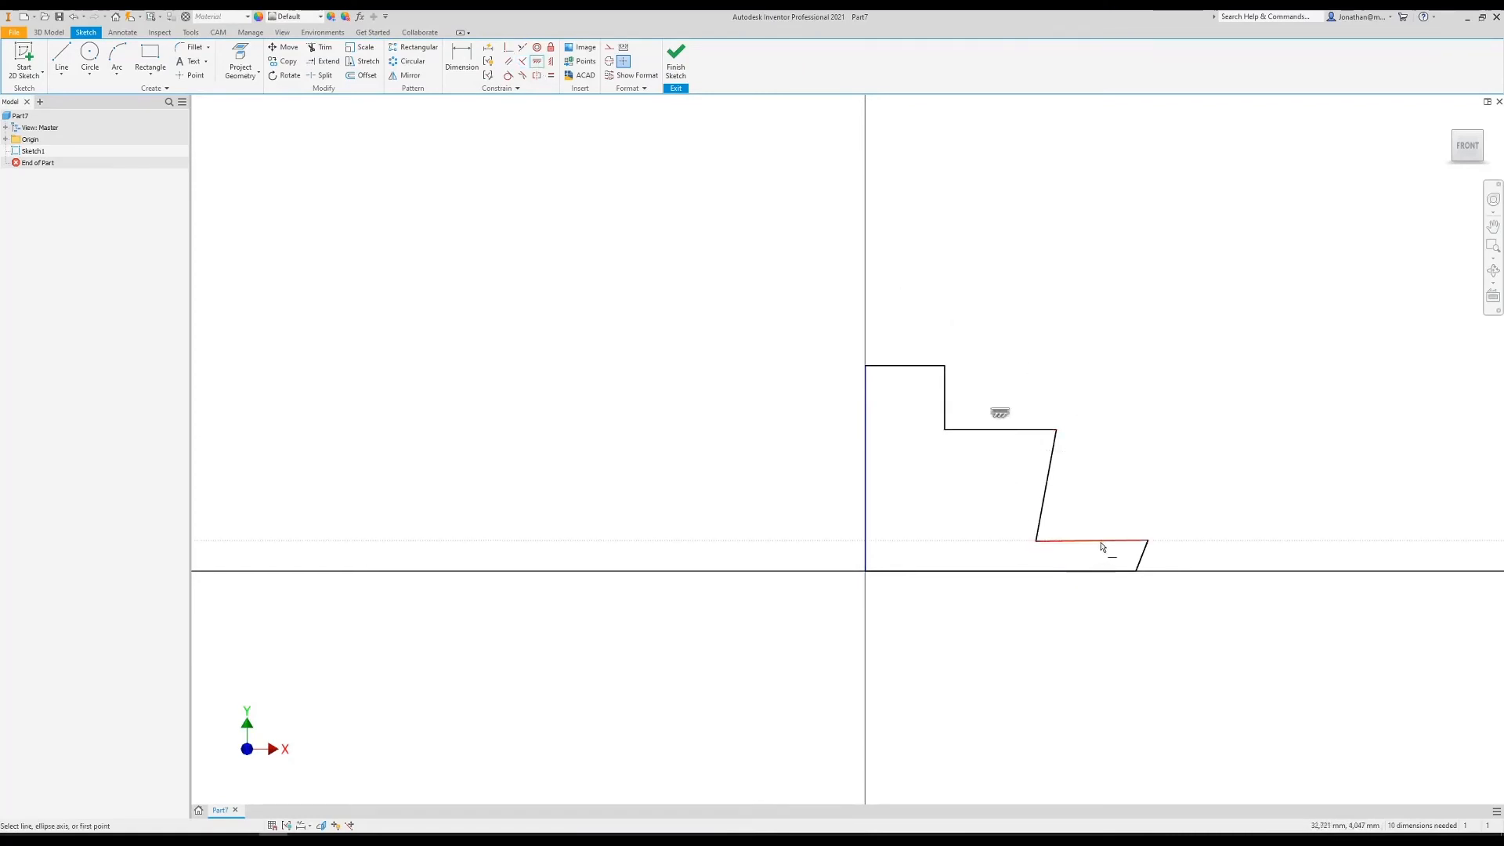
pyautogui.click(1096, 547)
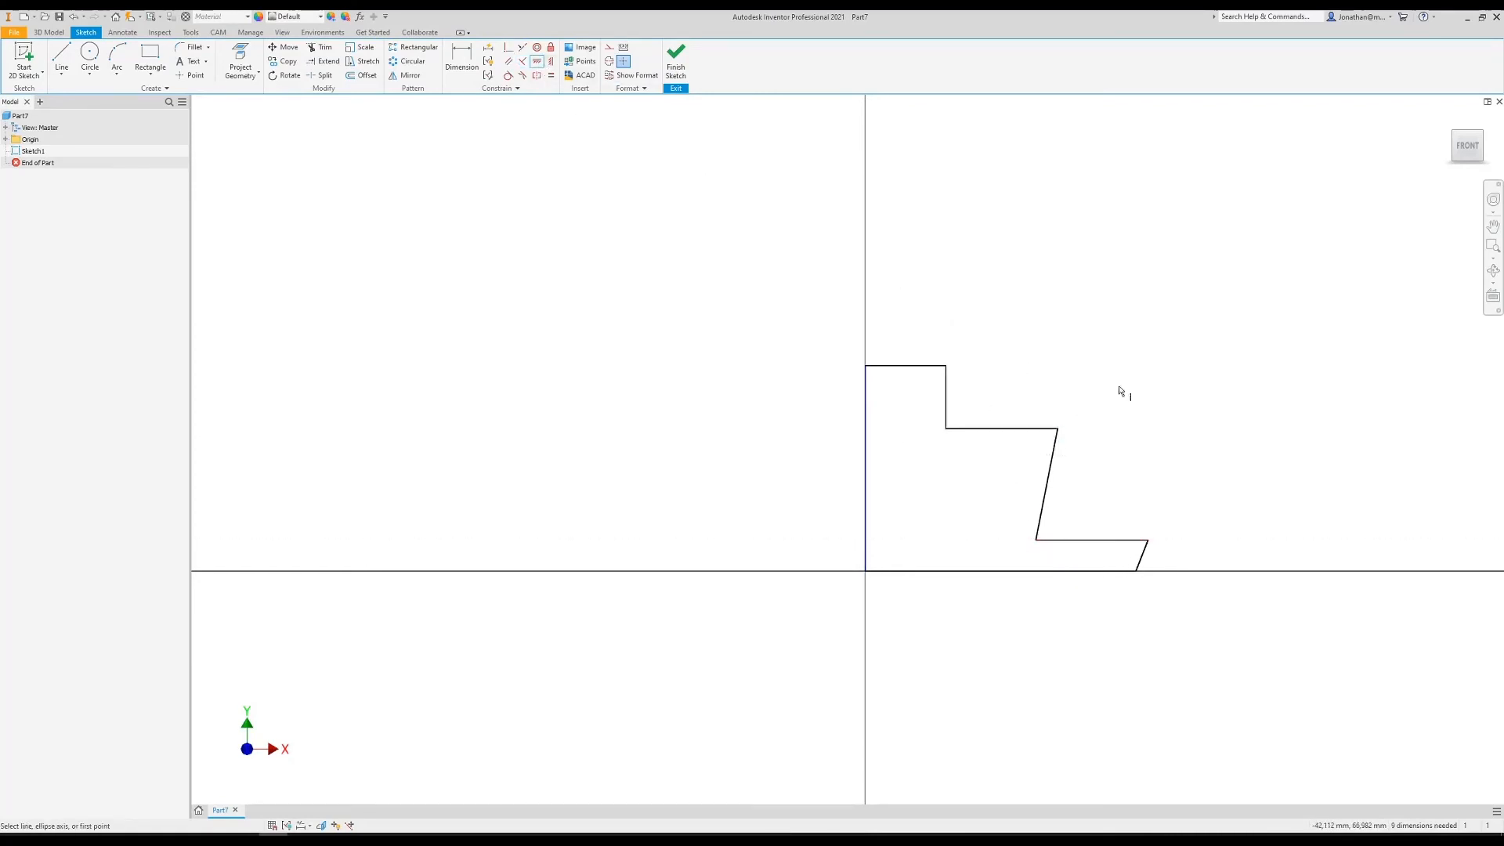
# - Apply a vertical constraint to the riser between the middle and lowest treads
pyautogui.click(1055, 456)
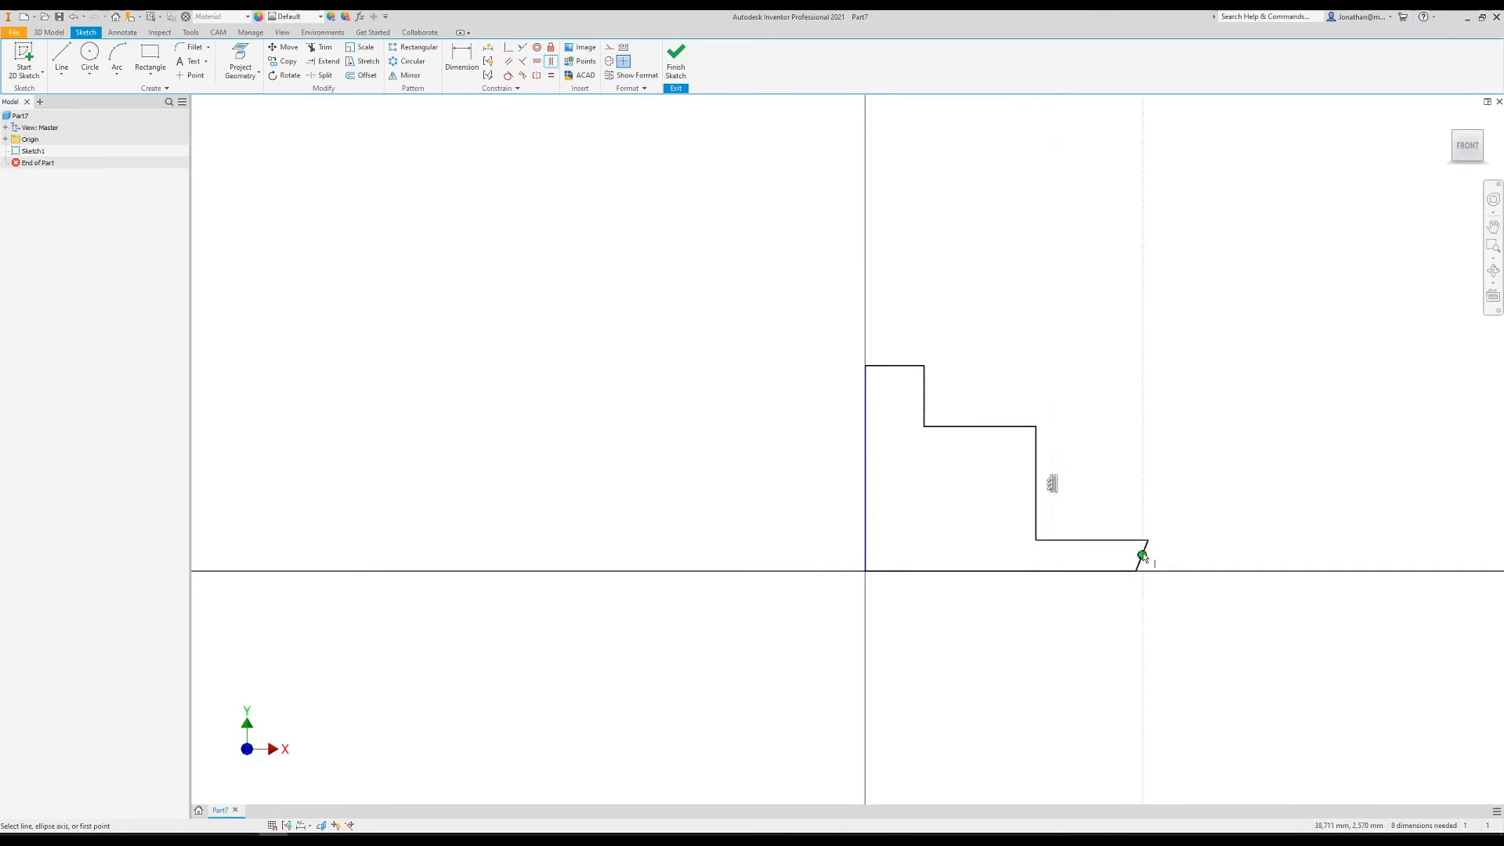
pyautogui.press('Escape')
pyautogui.moveTo(1107, 457); pyautogui.dragTo(917, 344, button='middle')
pyautogui.scroll(3, 963, 433)
pyautogui.moveTo(963, 433); pyautogui.dragTo(992, 429, button='middle')
pyautogui.scroll(-5, 950, 430)
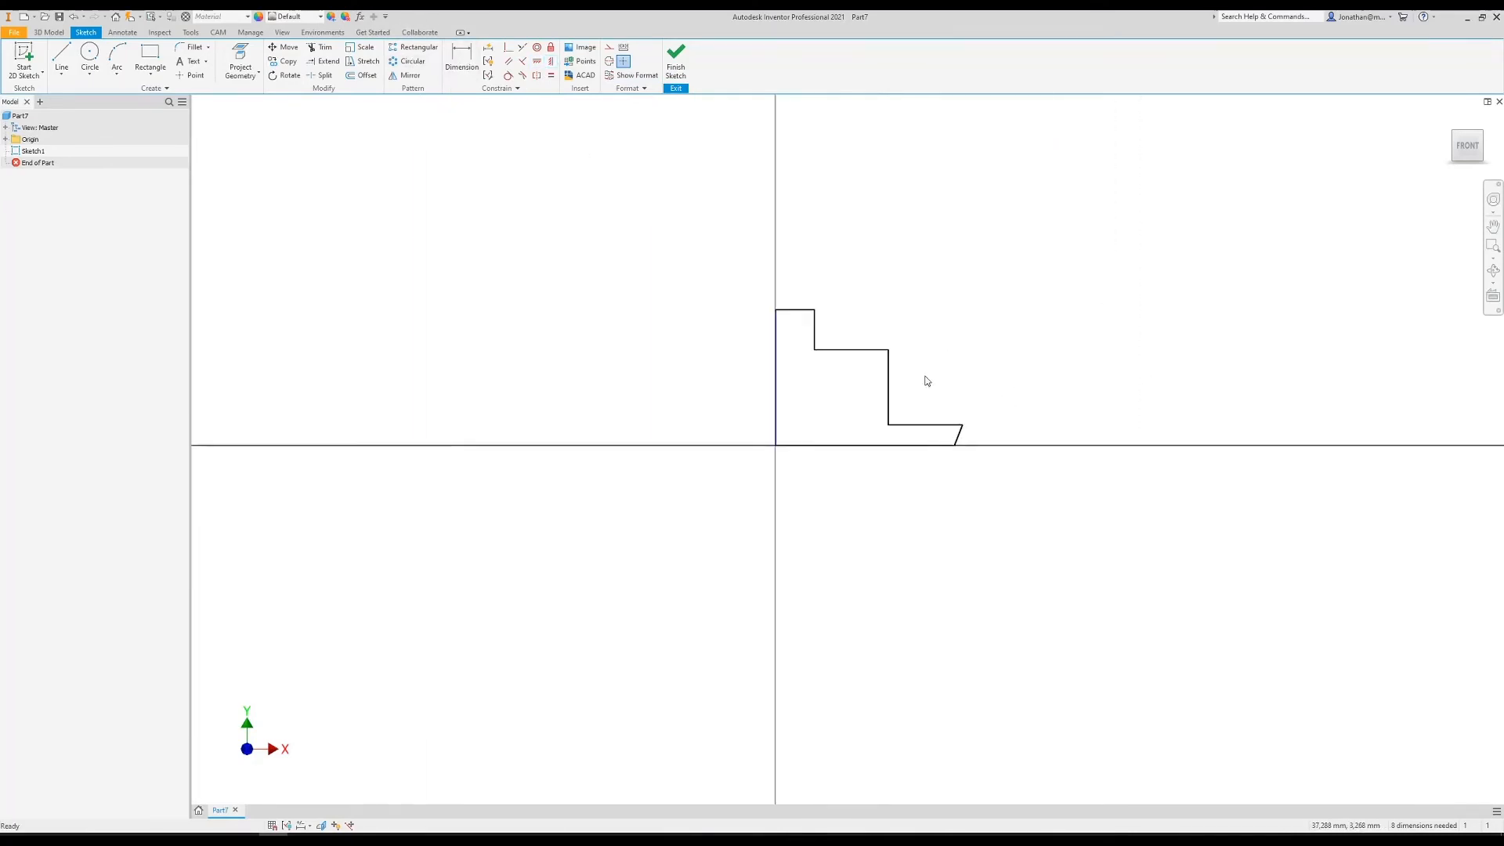
# - Delete the entire stepped profile from the sketch
pyautogui.moveTo(927, 381); pyautogui.dragTo(945, 399, button='middle')
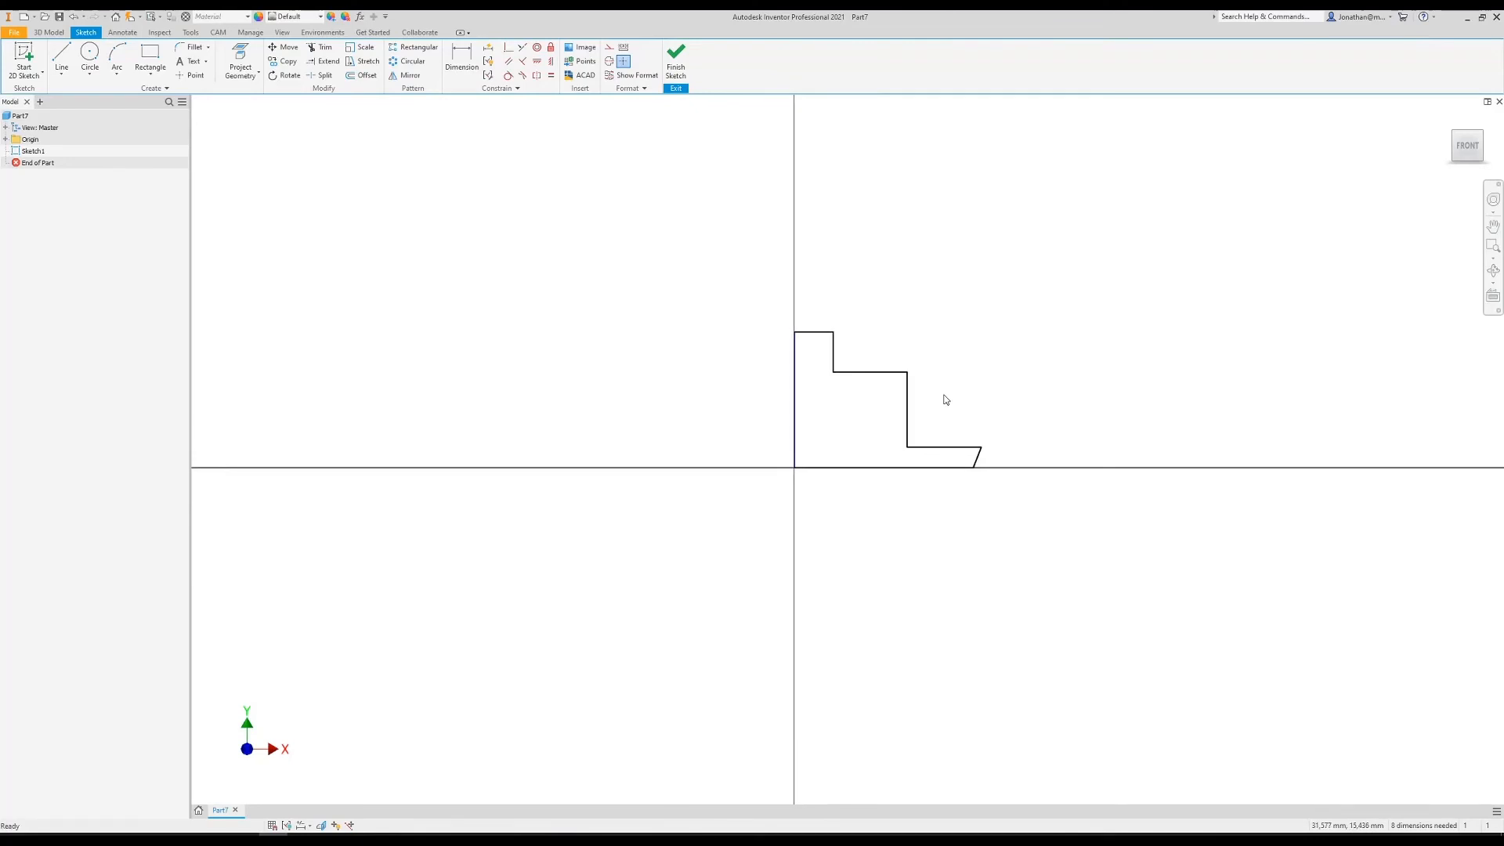
pyautogui.moveTo(1013, 493); pyautogui.dragTo(744, 286)
pyautogui.press('Delete')
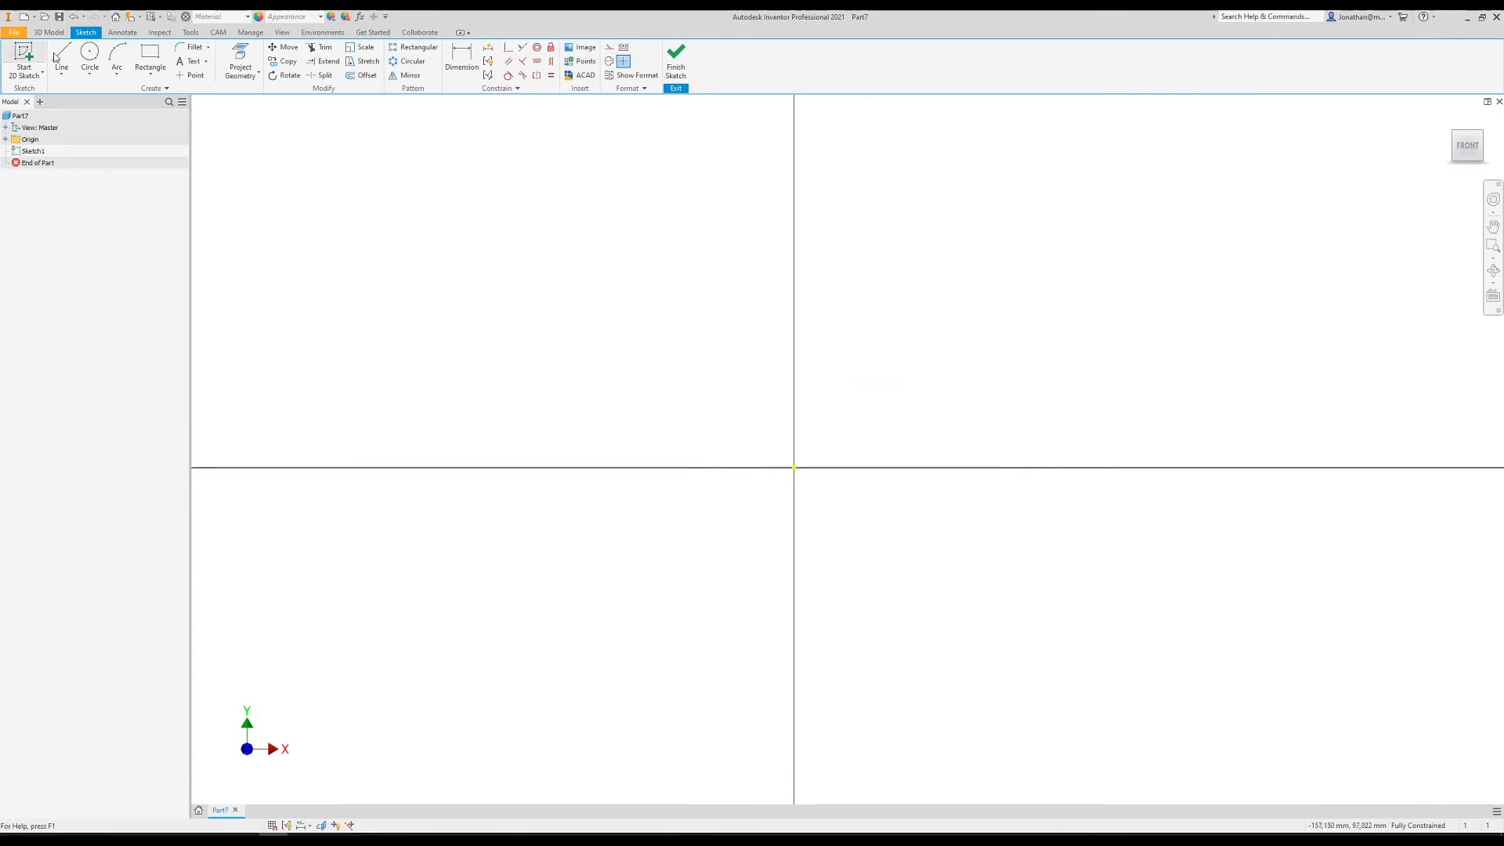
# - Sketch a closed sawtooth profile with three slanted teeth, vertical drops and a horizontal base about 79 mm wide starting at the origin
pyautogui.click(68, 56)
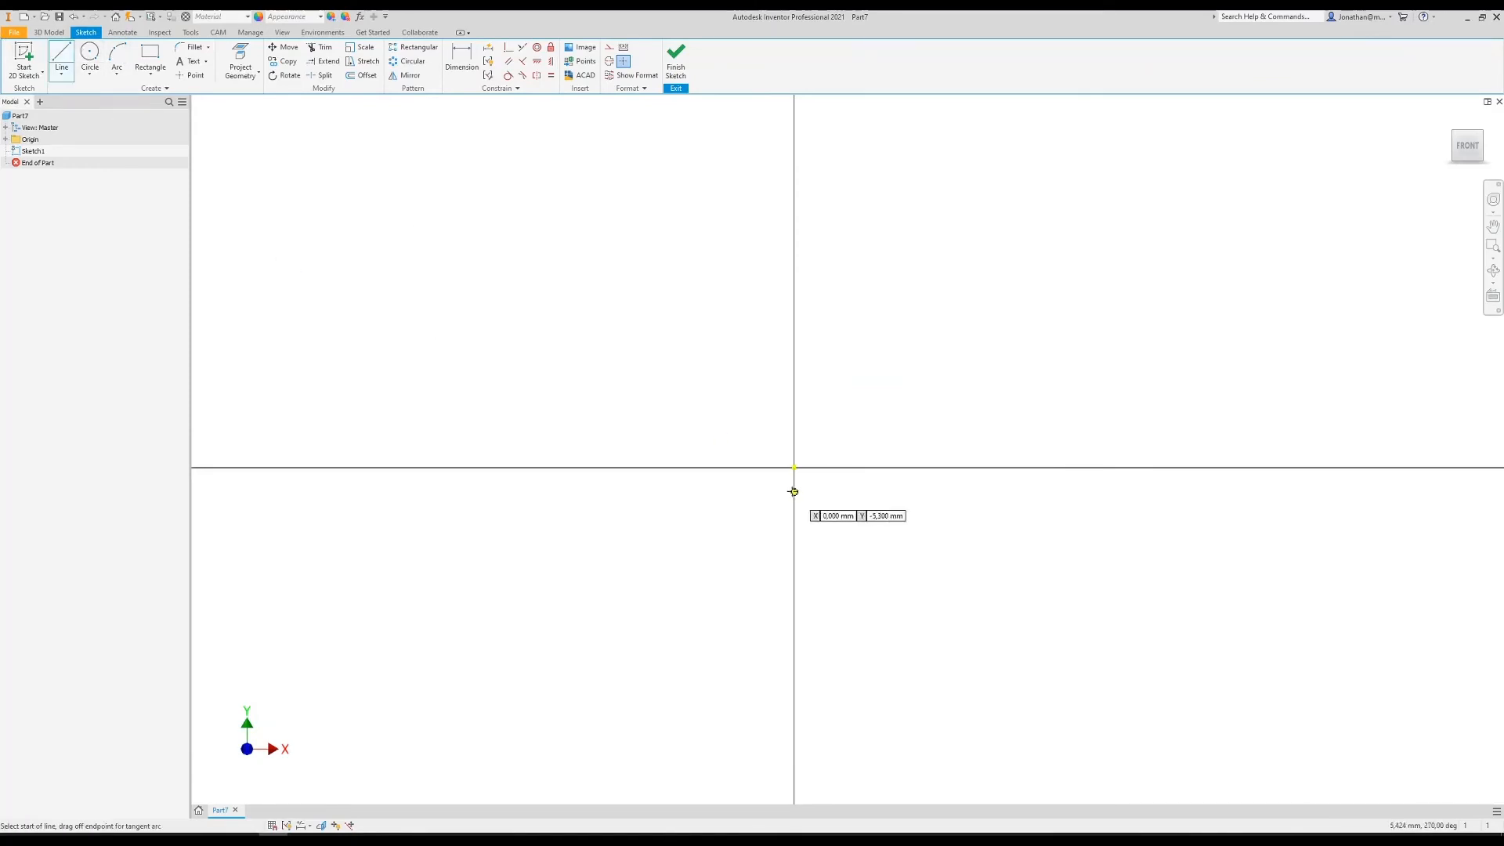
pyautogui.click(794, 468)
pyautogui.click(794, 297)
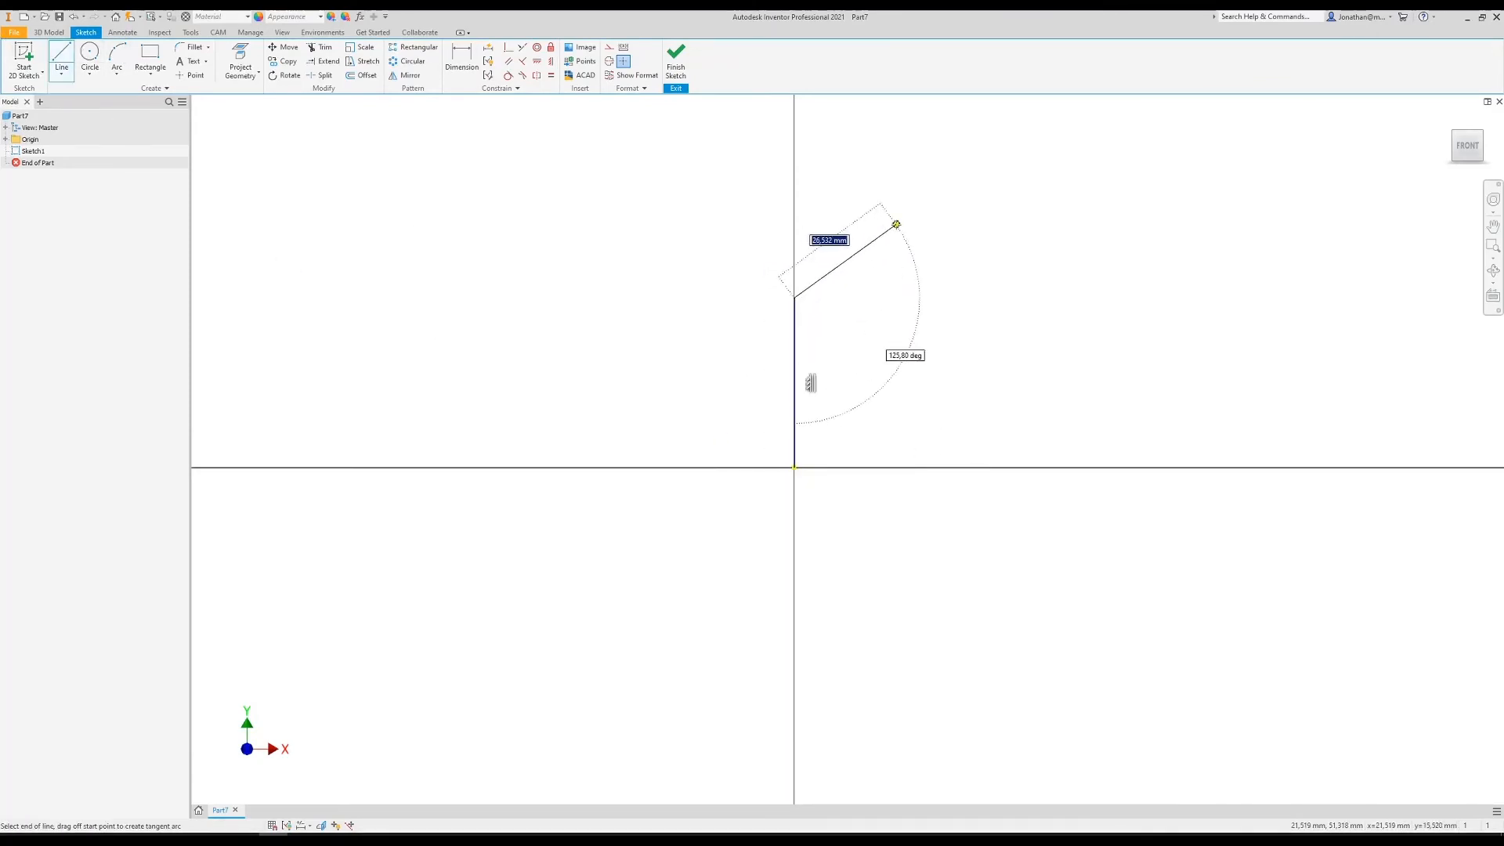
pyautogui.click(905, 223)
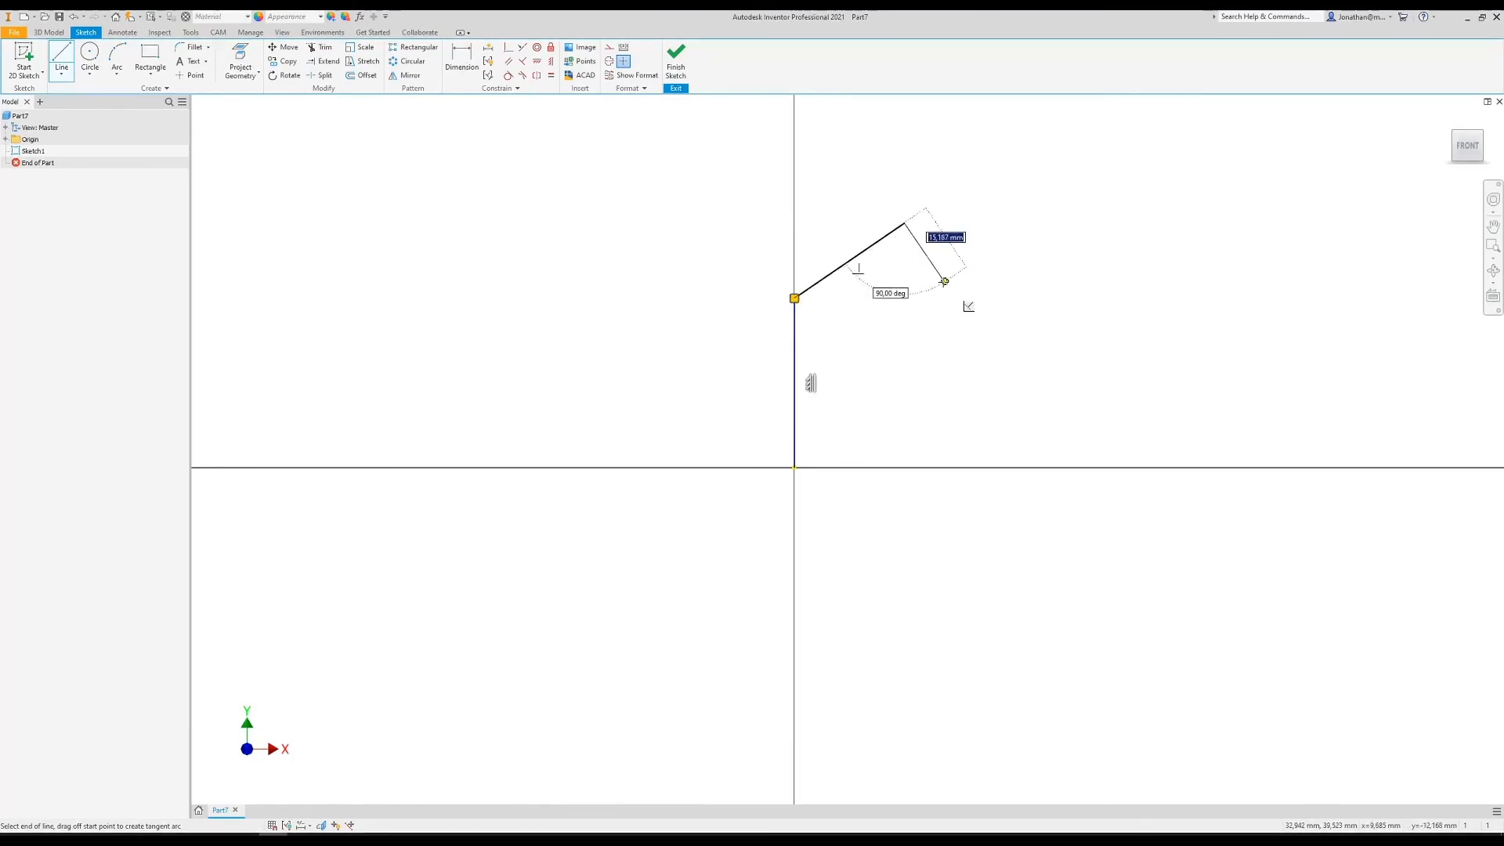
pyautogui.click(905, 318)
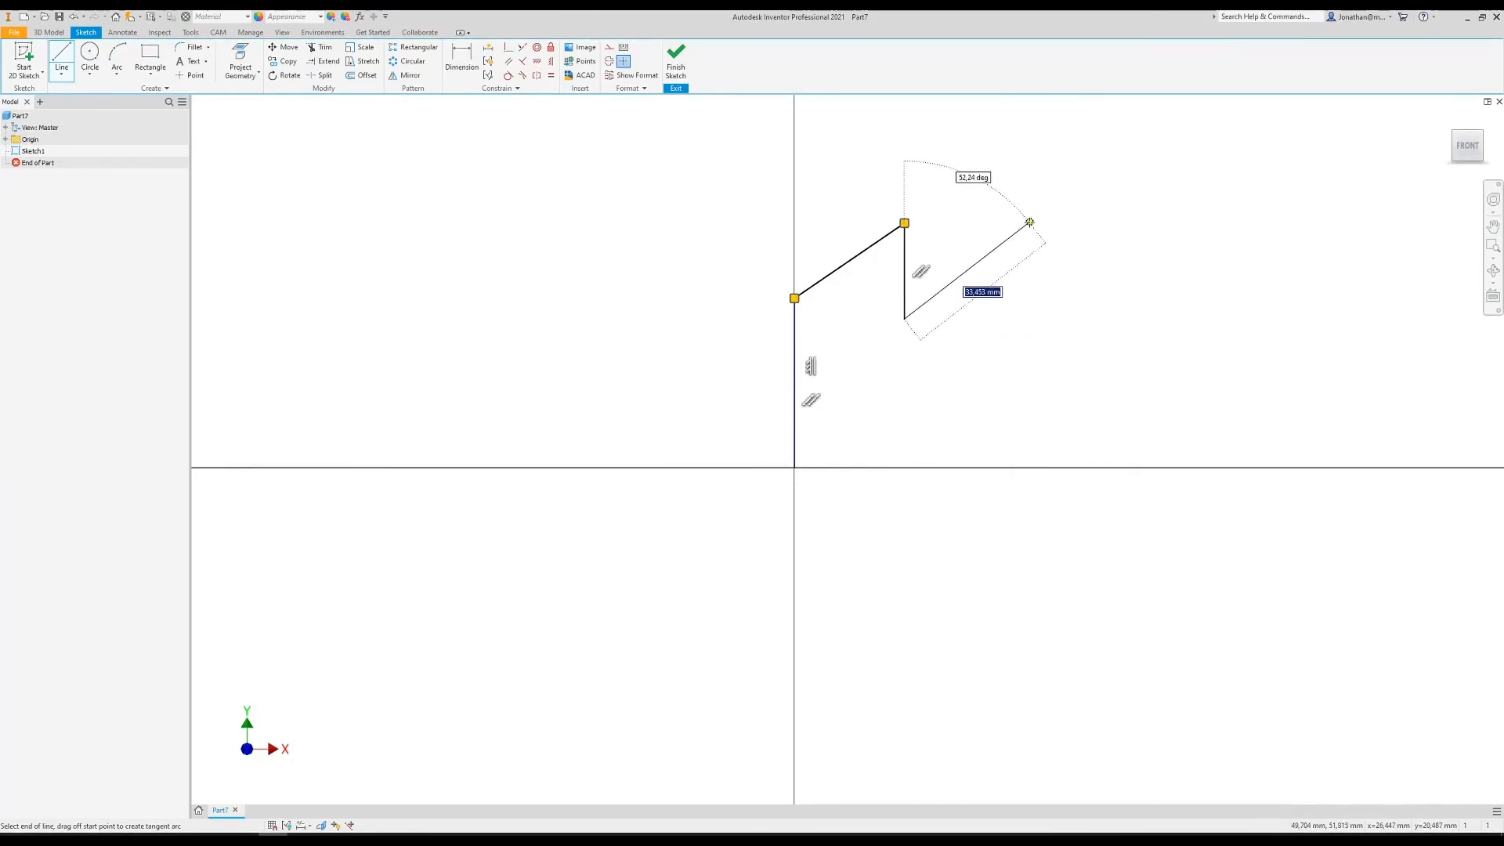
pyautogui.click(1029, 222)
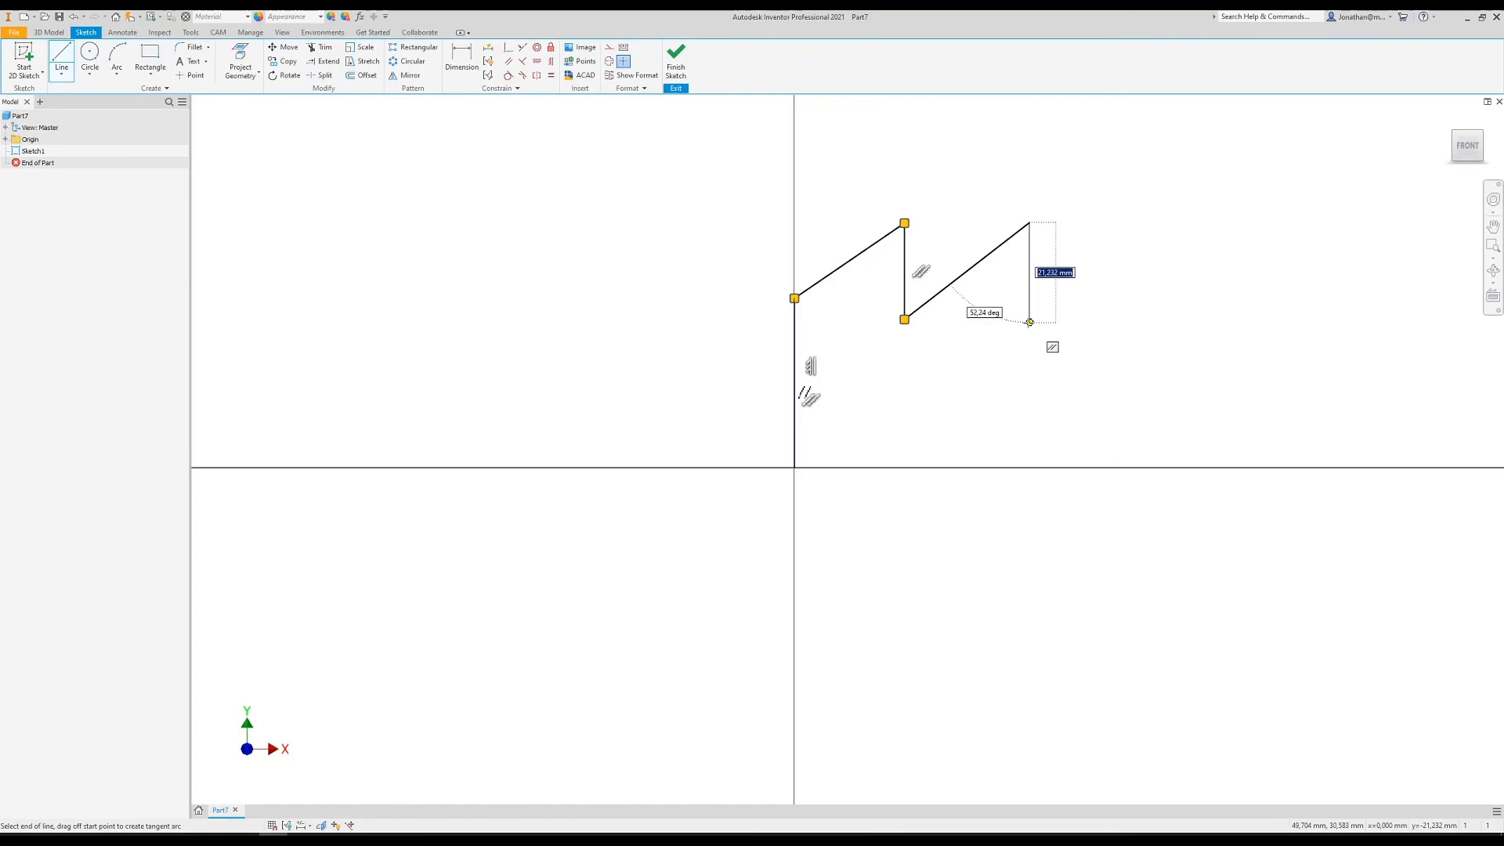
pyautogui.click(1029, 322)
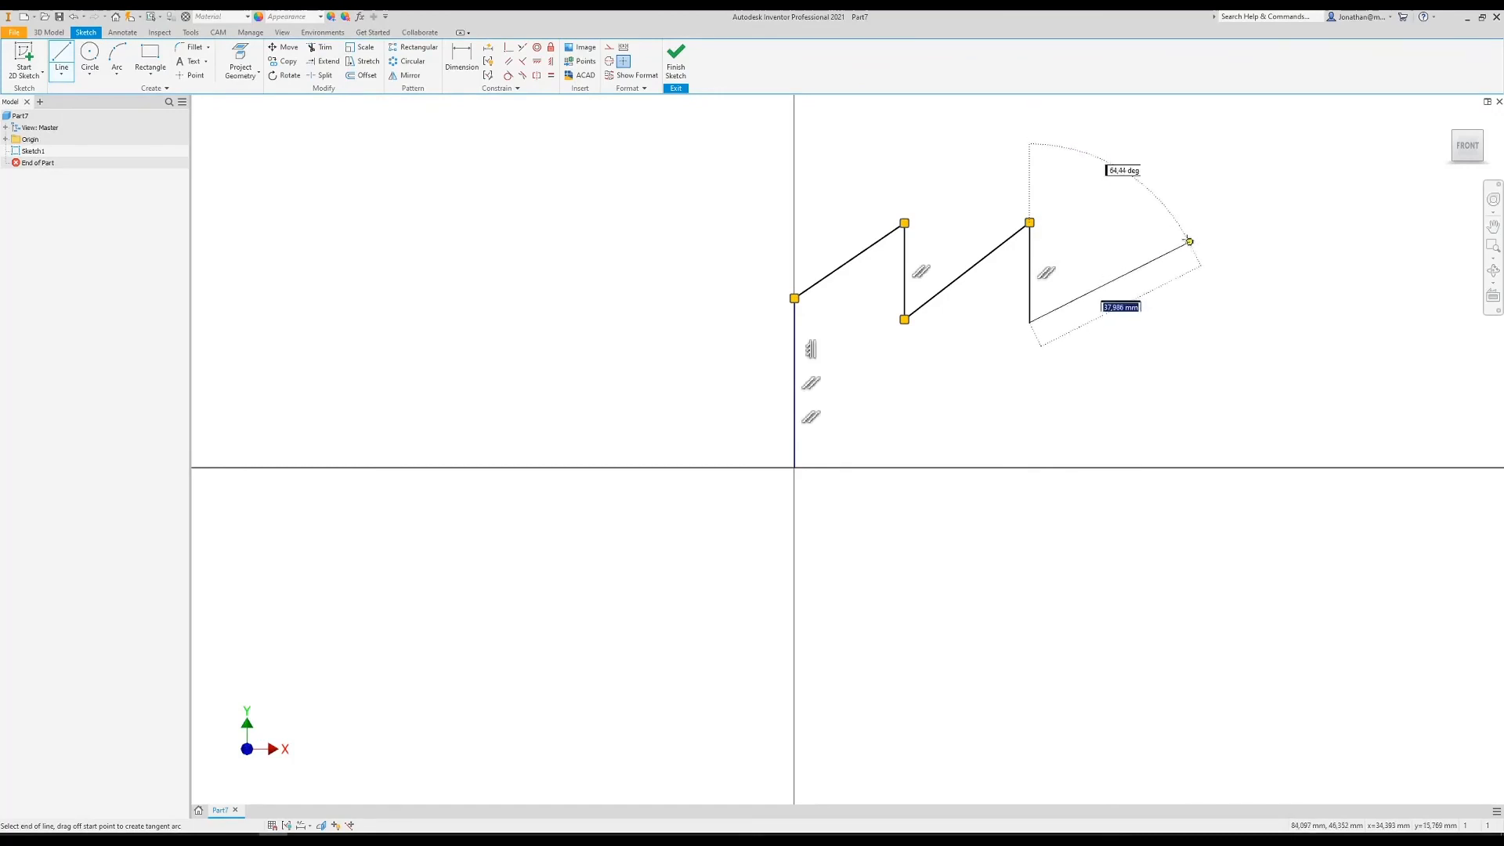
pyautogui.click(1169, 217)
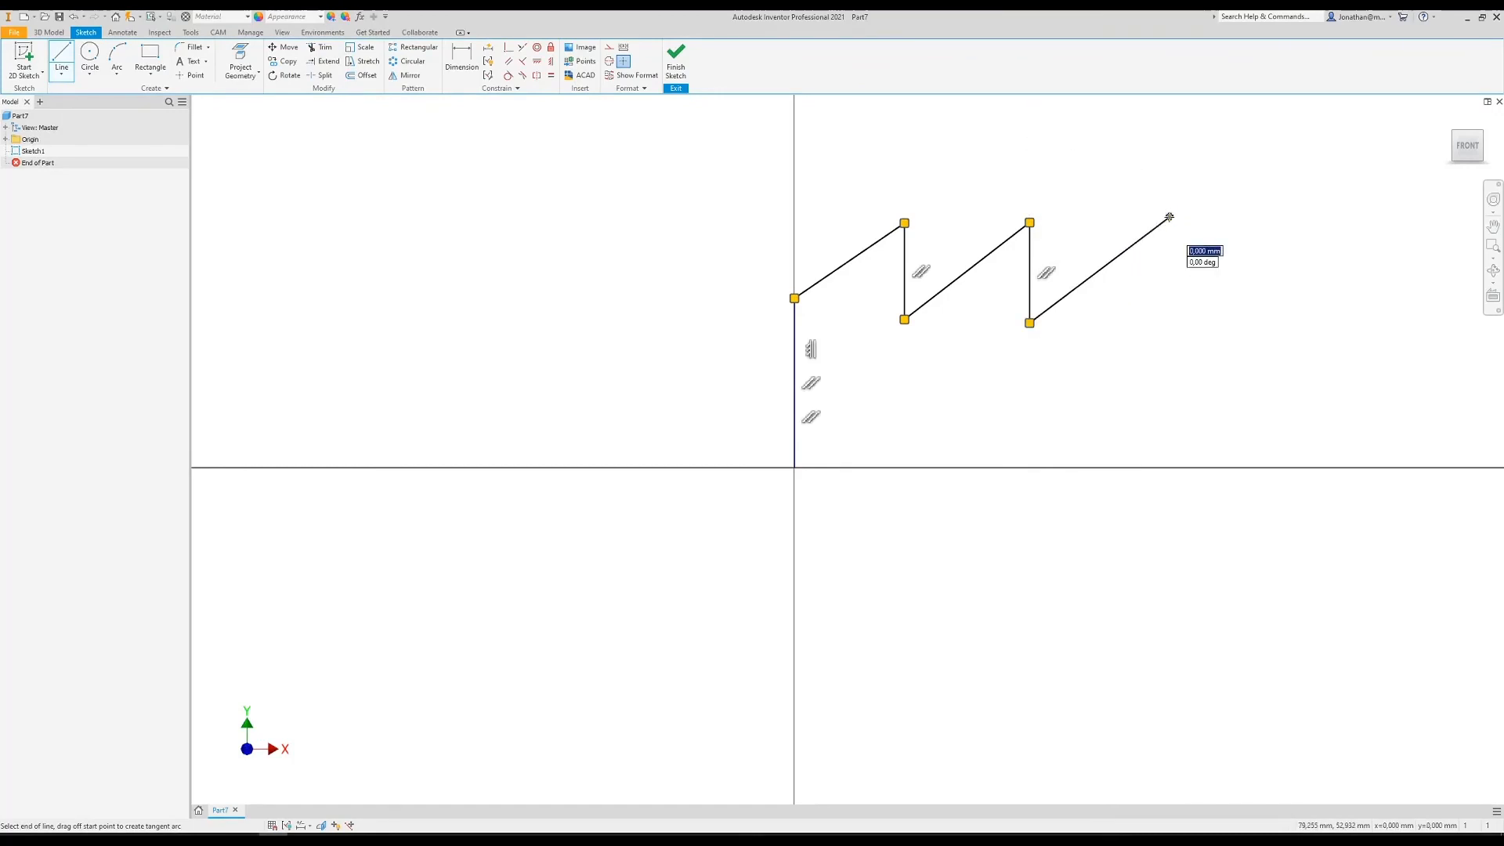
pyautogui.click(1169, 467)
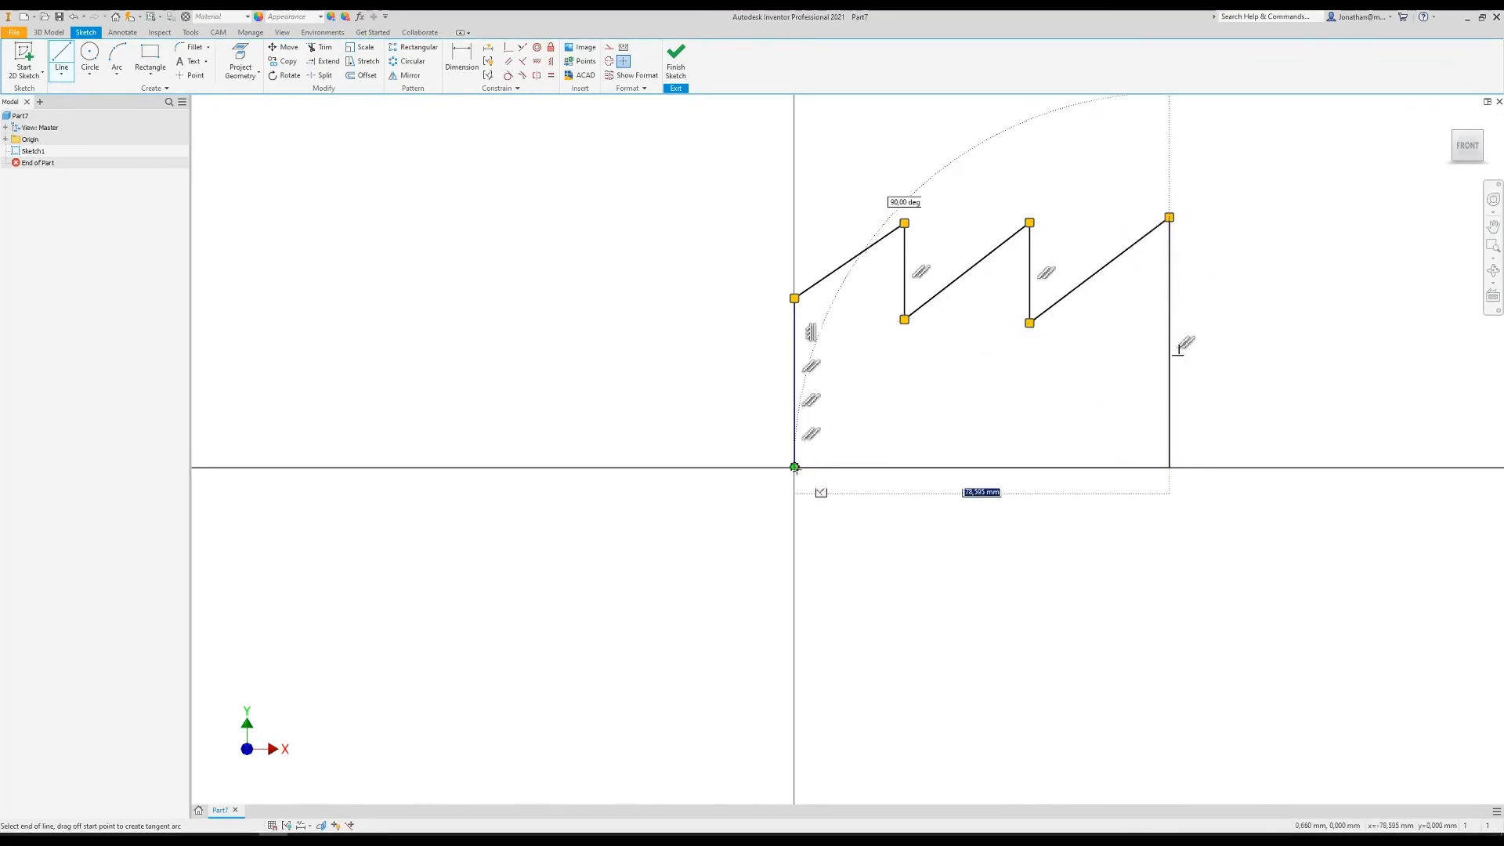
pyautogui.click(796, 467)
pyautogui.press('Escape')
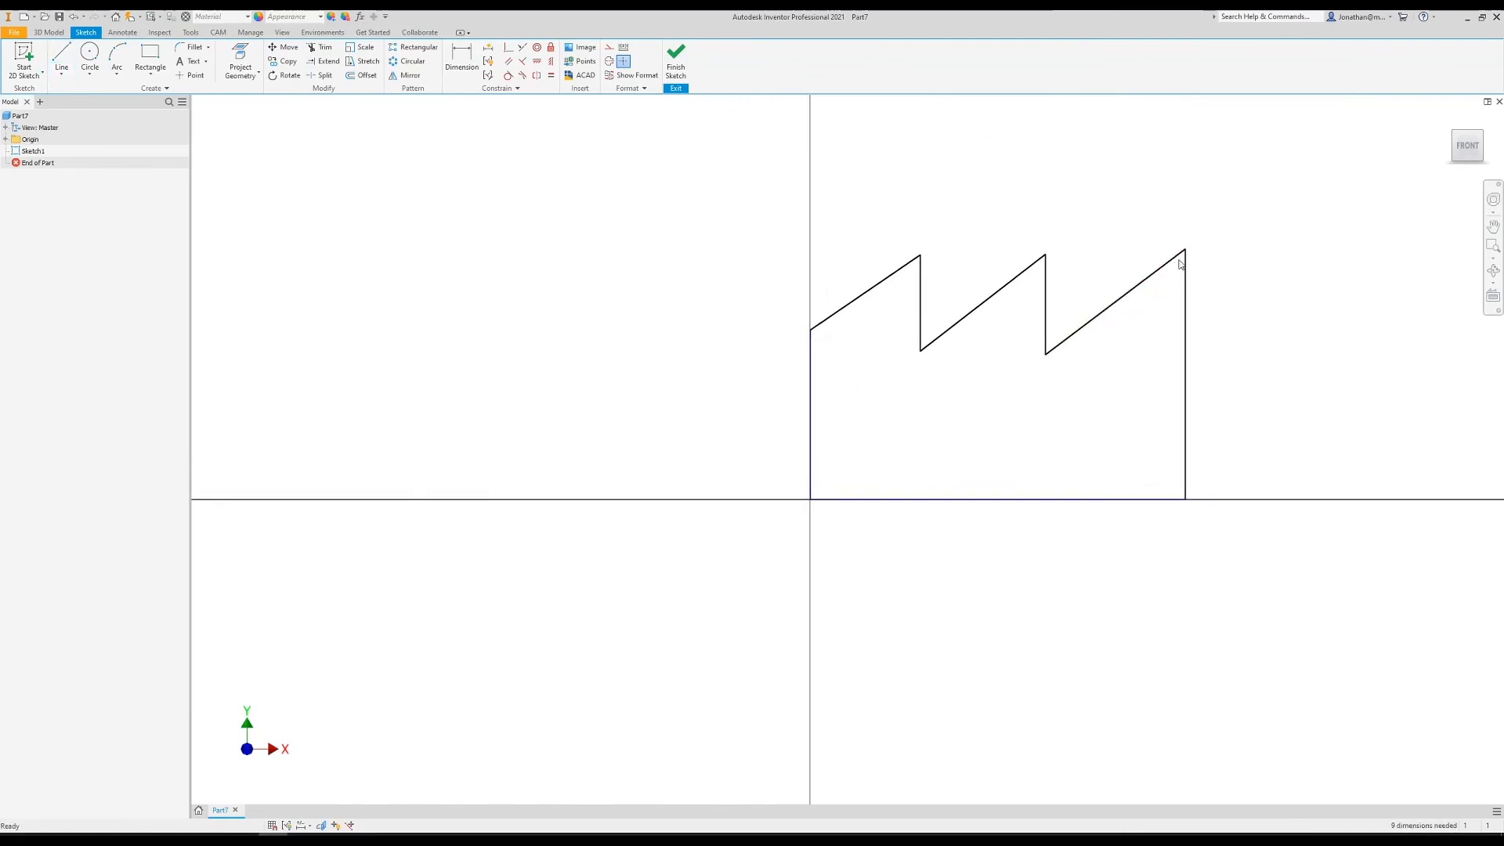
# - Reshape the sawtooth profile by lowering its rightmost peak and moving the middle peak up and to the left
pyautogui.moveTo(1185, 249); pyautogui.dragTo(1185, 286)
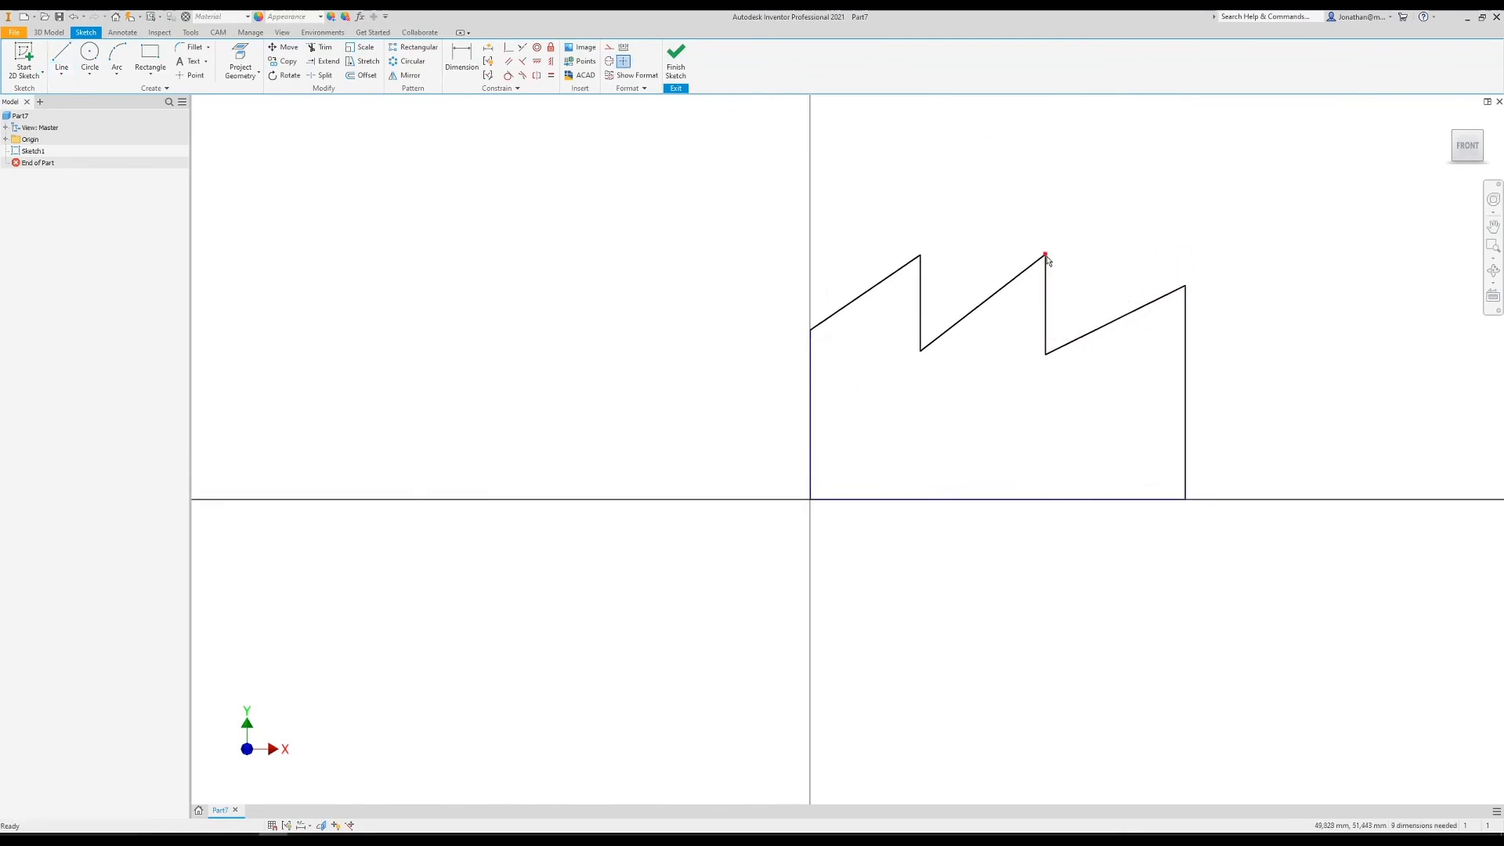
pyautogui.moveTo(1045, 255); pyautogui.dragTo(1005, 230)
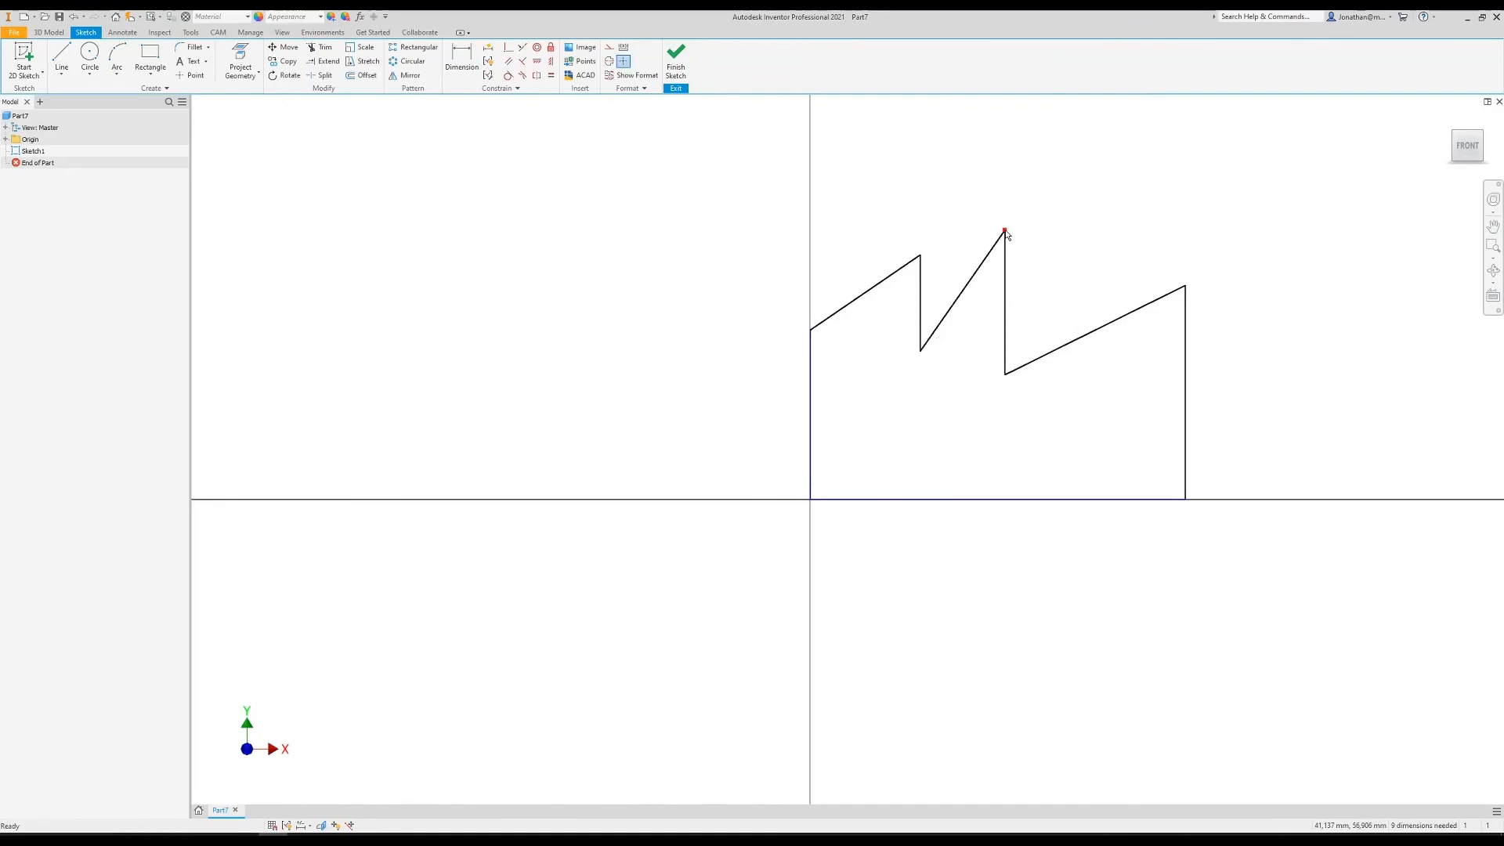
pyautogui.moveTo(1006, 234)
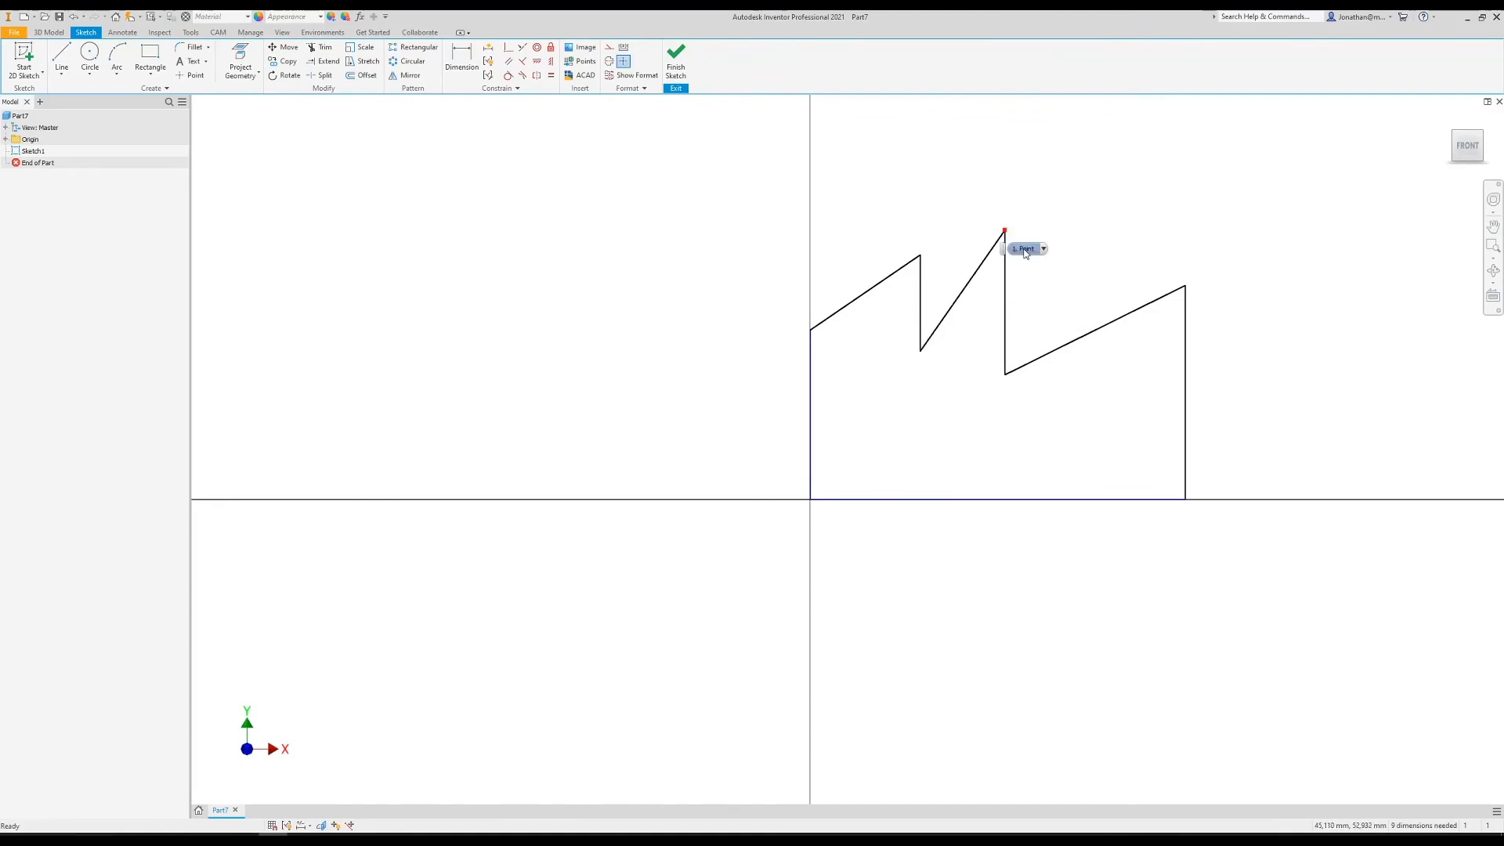